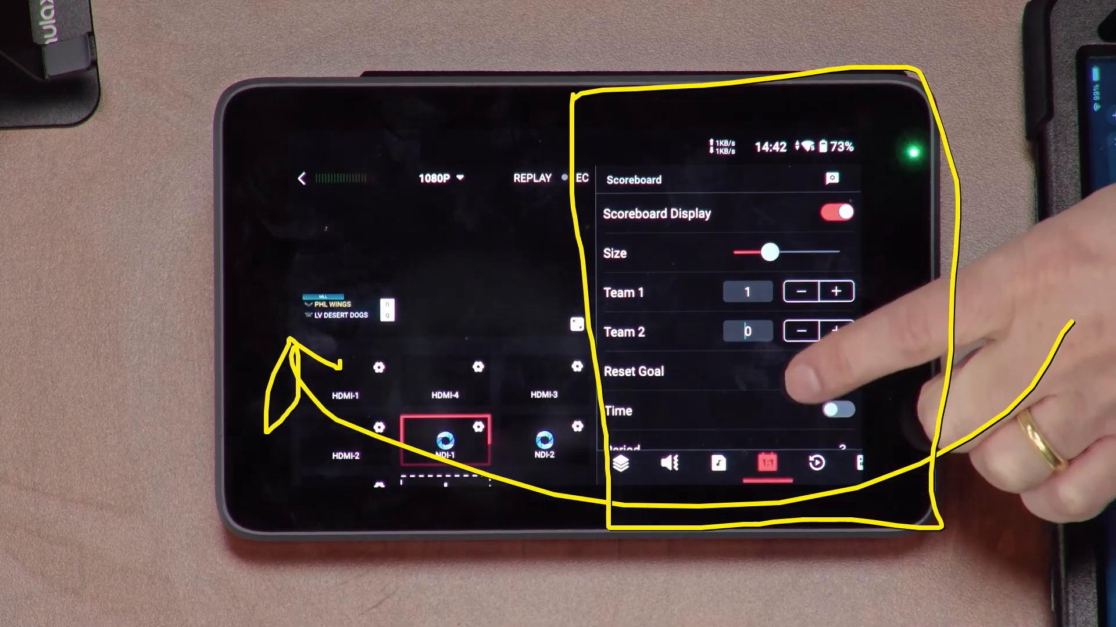
# - Raise Team 1's score to 4 on the scoreboard and reset the goals for both teams
pyautogui.click(835, 291)
pyautogui.click(836, 292)
pyautogui.click(835, 291)
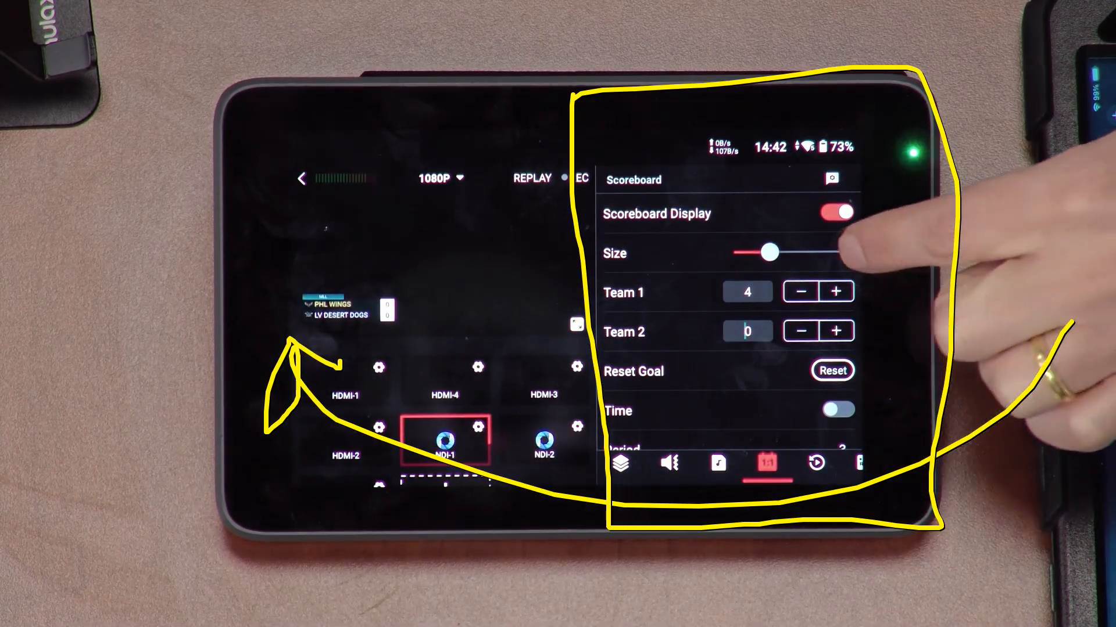
pyautogui.click(832, 370)
# - Turn the scoreboard's time display on and back off
pyautogui.moveTo(790, 369); pyautogui.dragTo(749, 270)
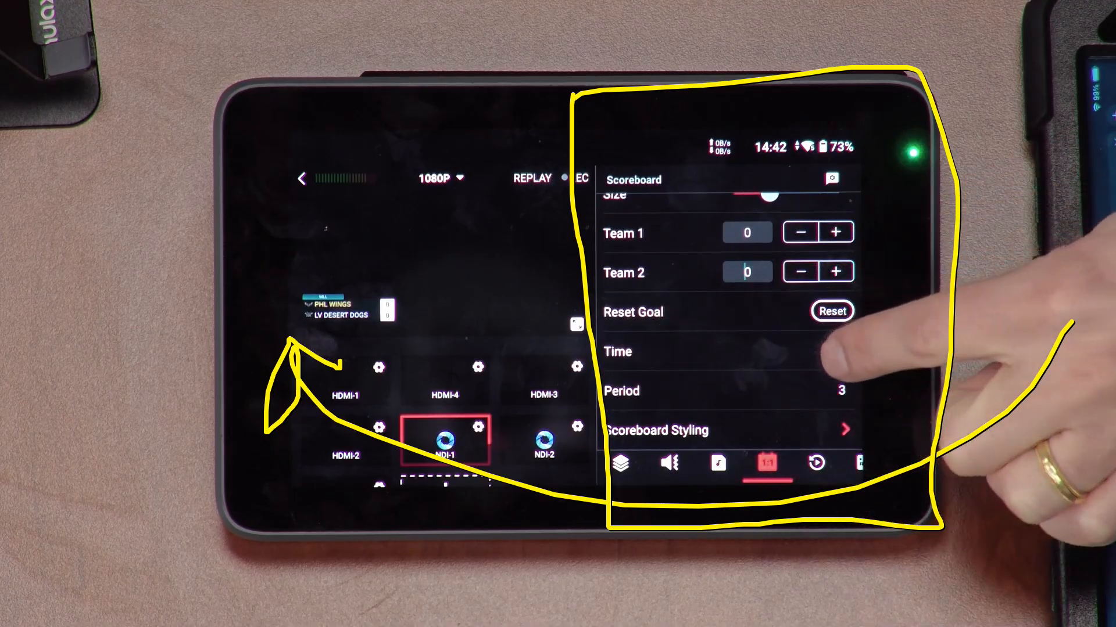
pyautogui.click(833, 352)
pyautogui.click(833, 352)
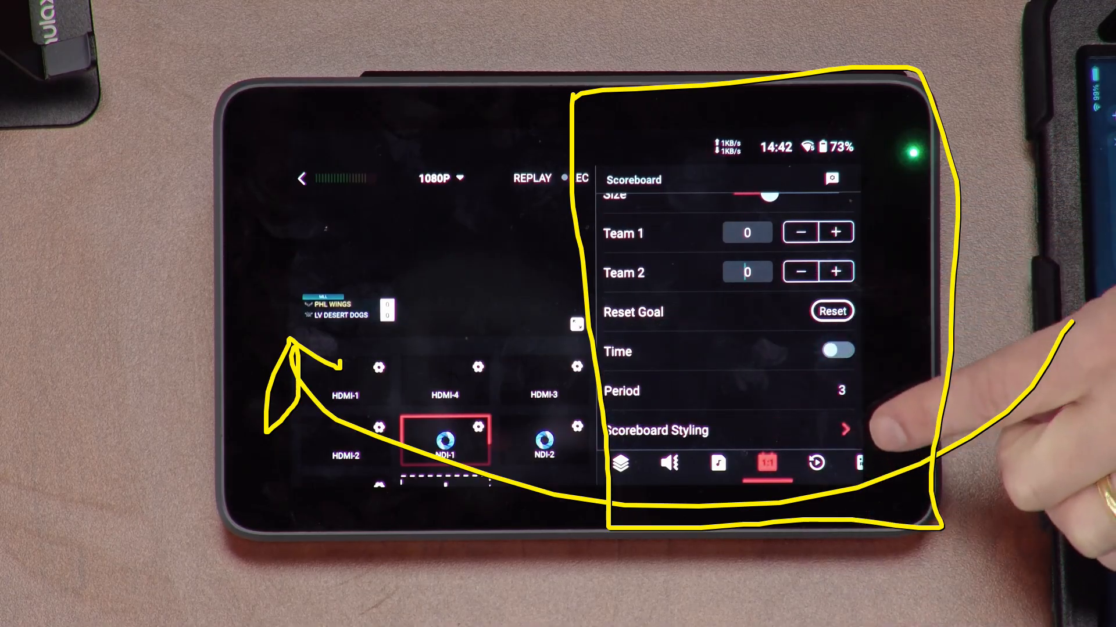
pyautogui.moveTo(741, 230); pyautogui.dragTo(740, 289)
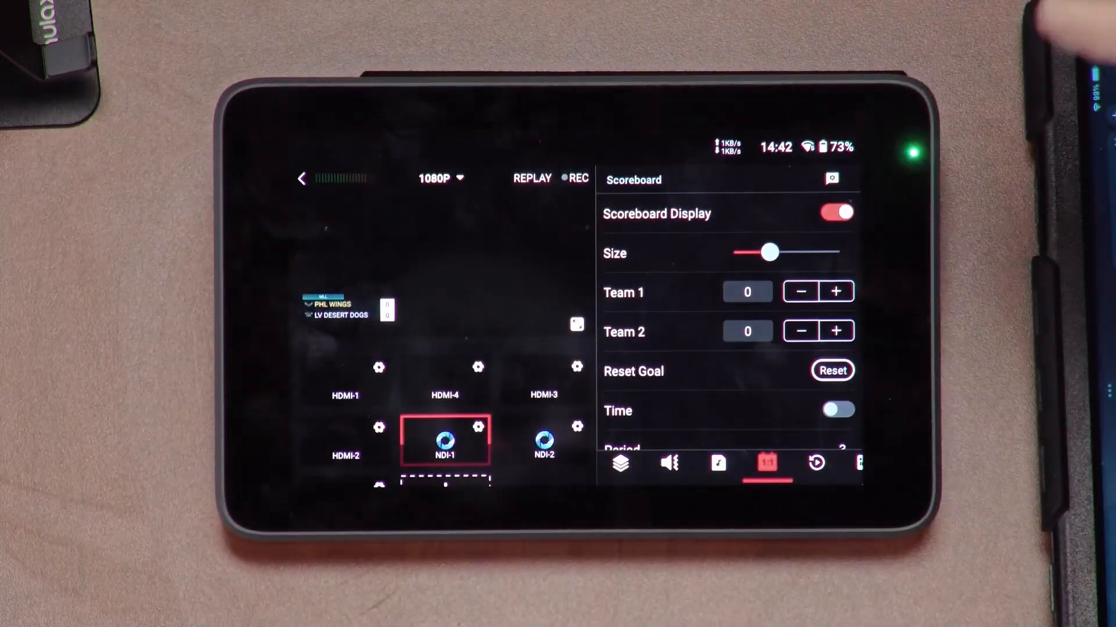
# - Generate an instant replay and choose to use it later
pyautogui.click(546, 178)
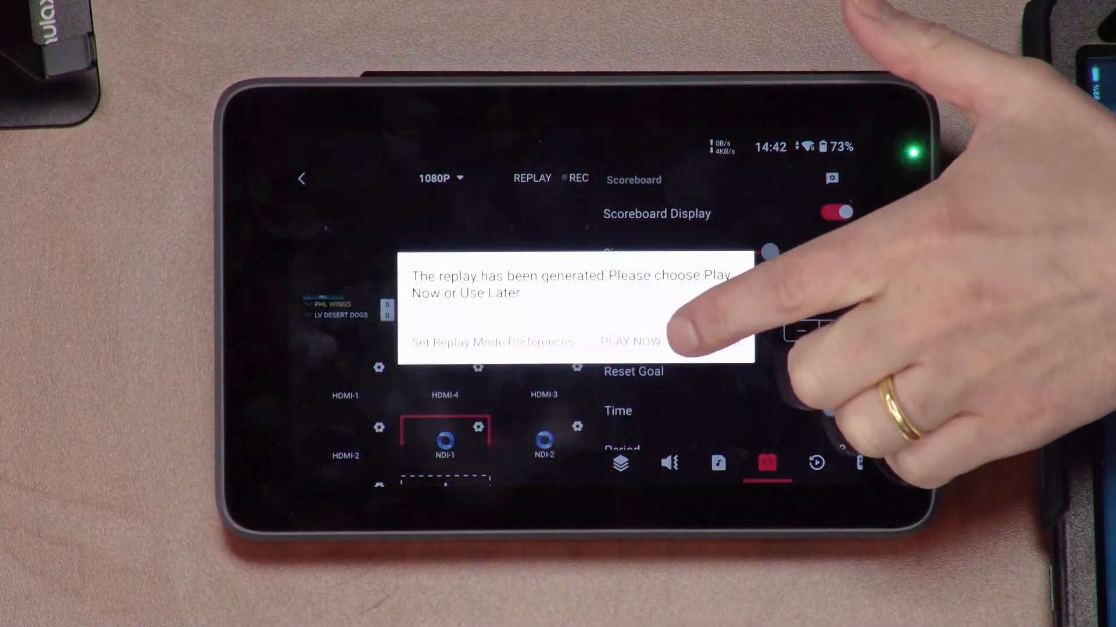
pyautogui.click(715, 343)
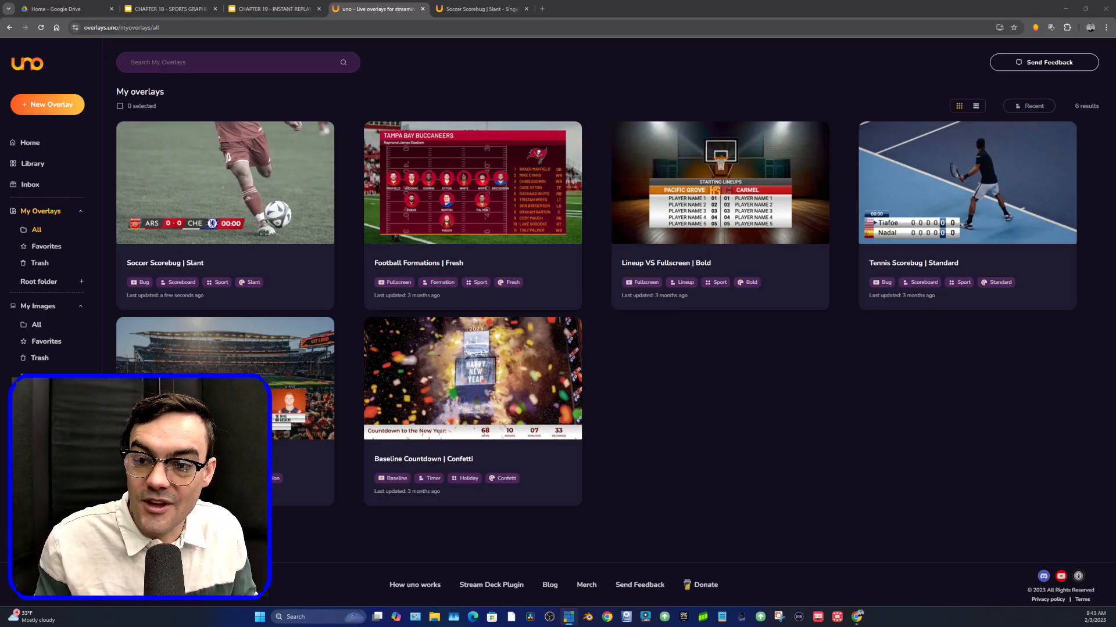
# - Open the uno overlay library with the Scoreboard function filter and examine the available sports scorebug designs
pyautogui.click(29, 142)
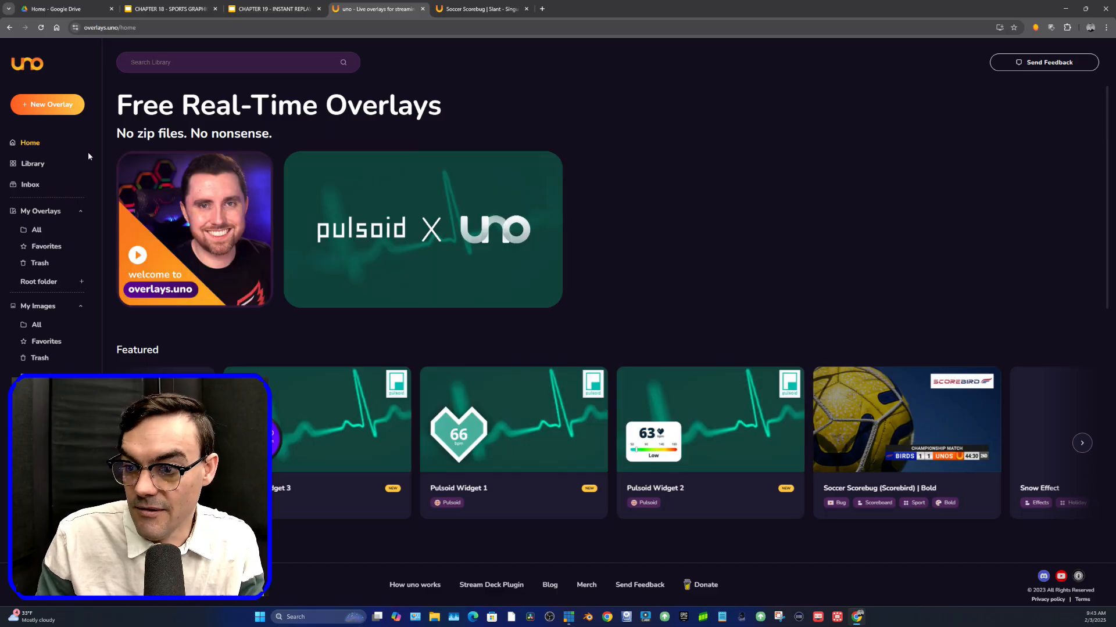
pyautogui.click(35, 164)
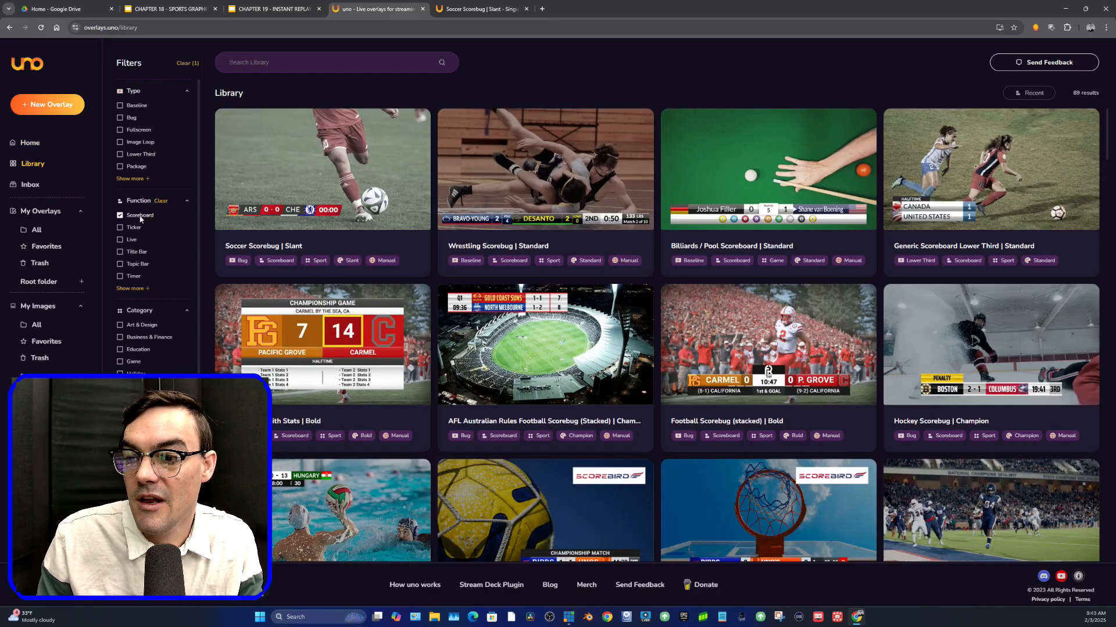
pyautogui.scroll(-5, 148, 250)
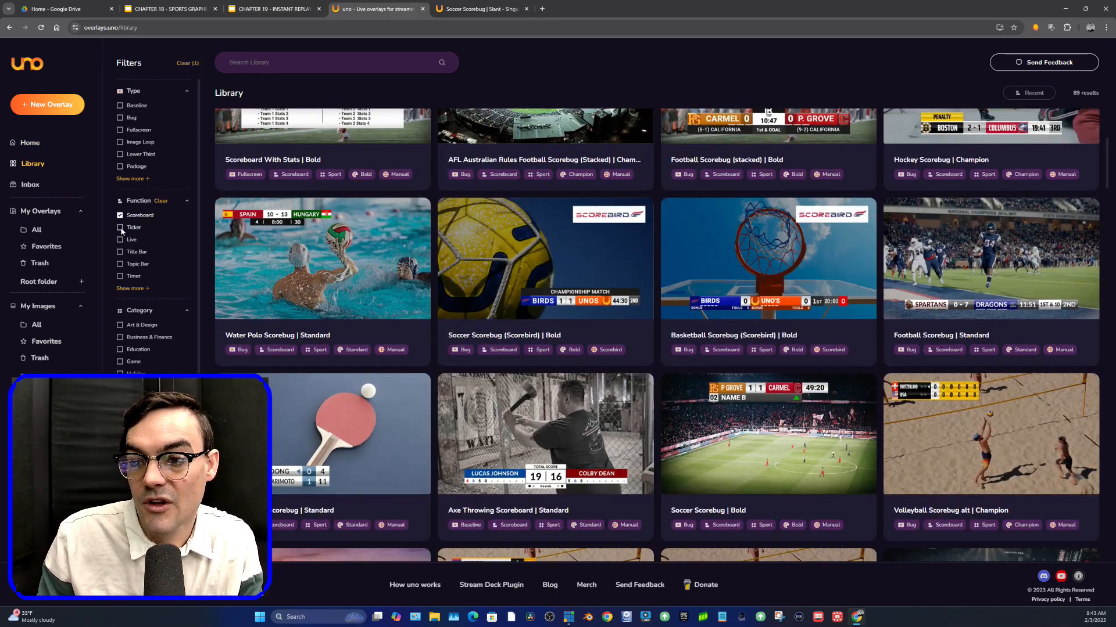
pyautogui.scroll(-1, 134, 269)
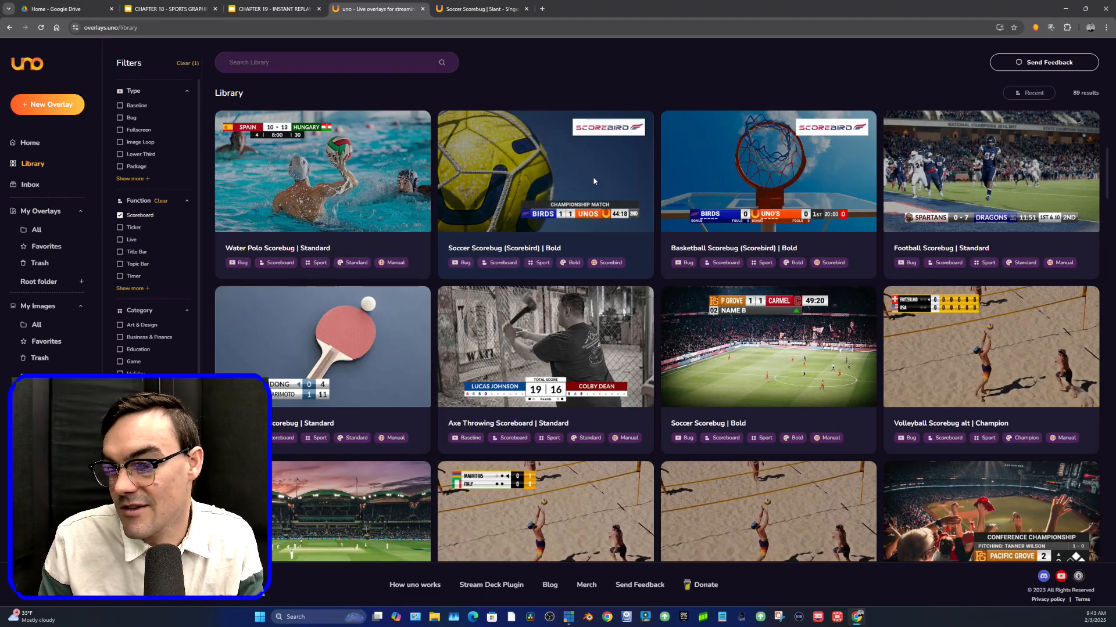
pyautogui.scroll(-1, 594, 263)
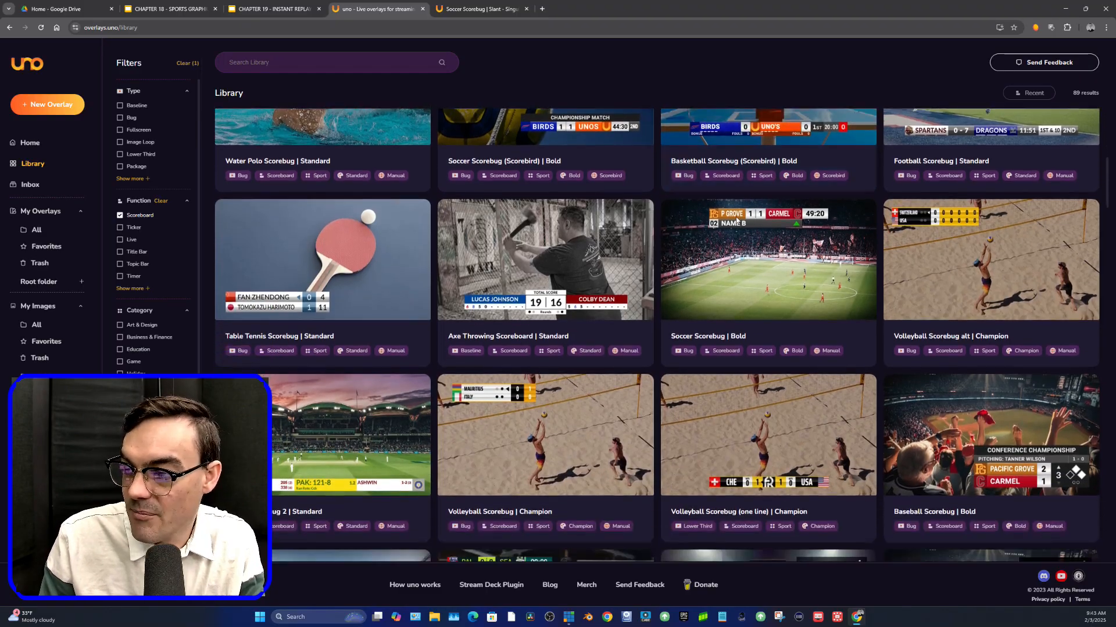
pyautogui.scroll(-3, 594, 263)
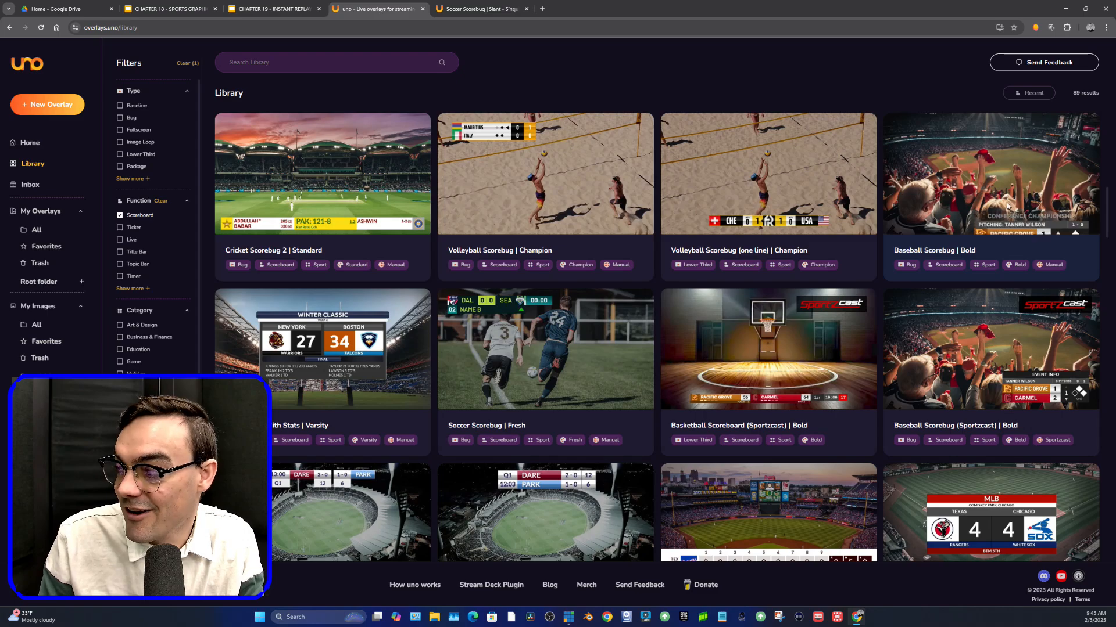
pyautogui.scroll(-2, 953, 237)
pyautogui.scroll(5, 953, 237)
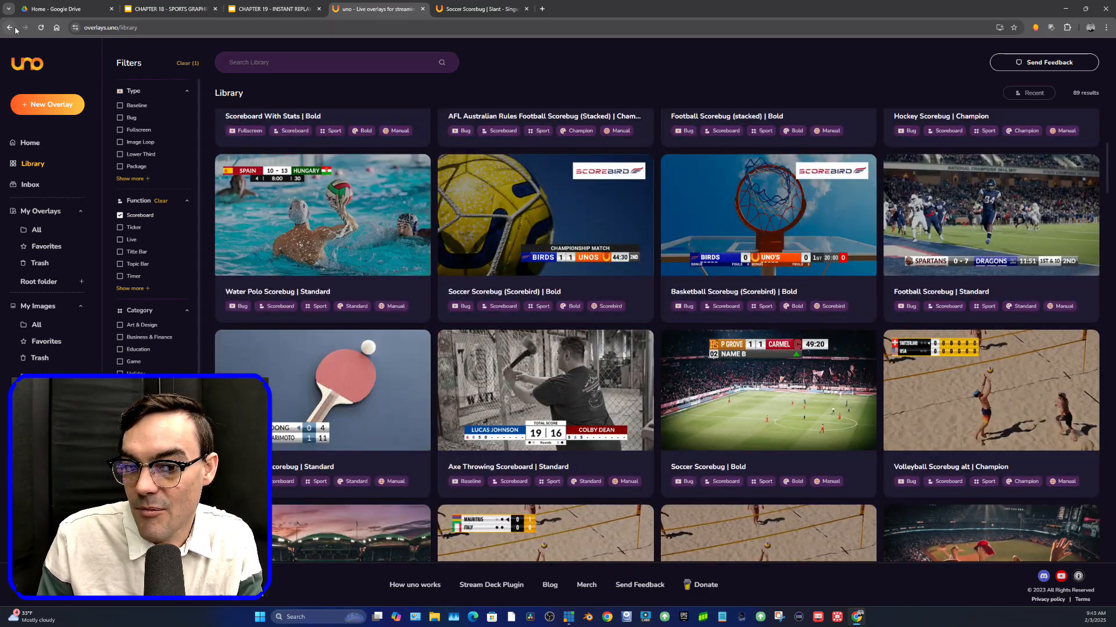
# - Add the Soccer Scorebug | Slant overlay from the library to My Overlays
pyautogui.click(15, 29)
pyautogui.click(38, 162)
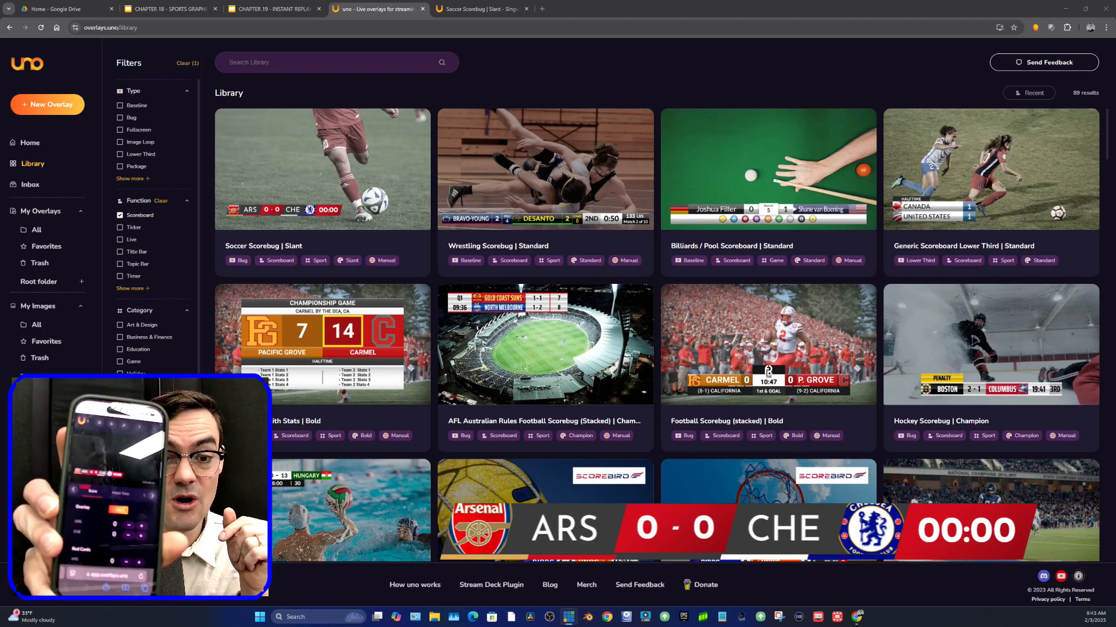
pyautogui.click(323, 174)
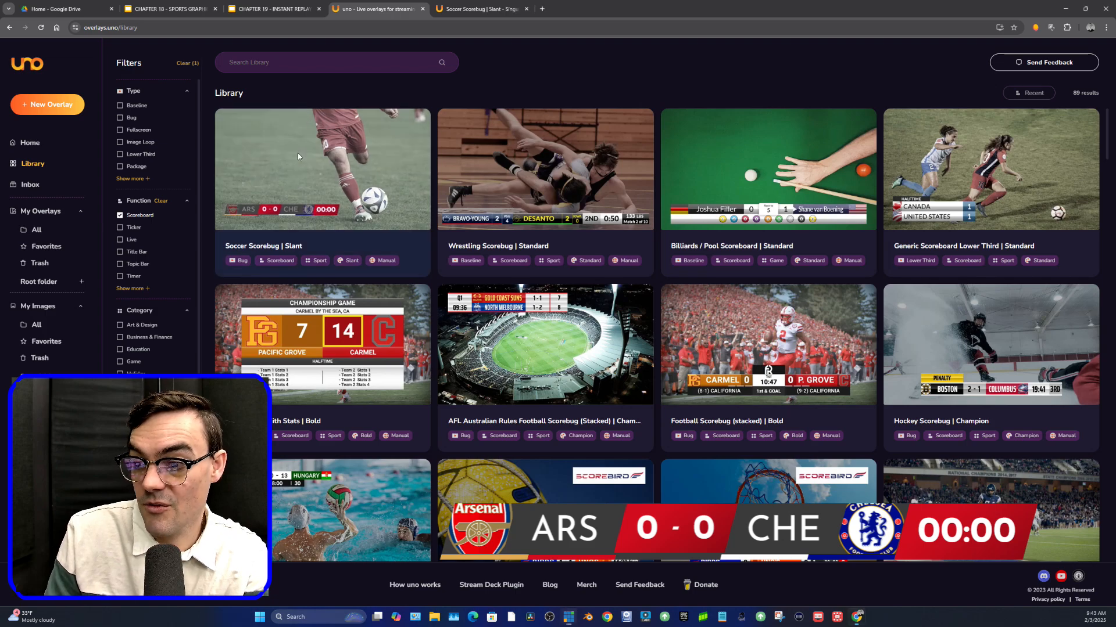
pyautogui.click(592, 533)
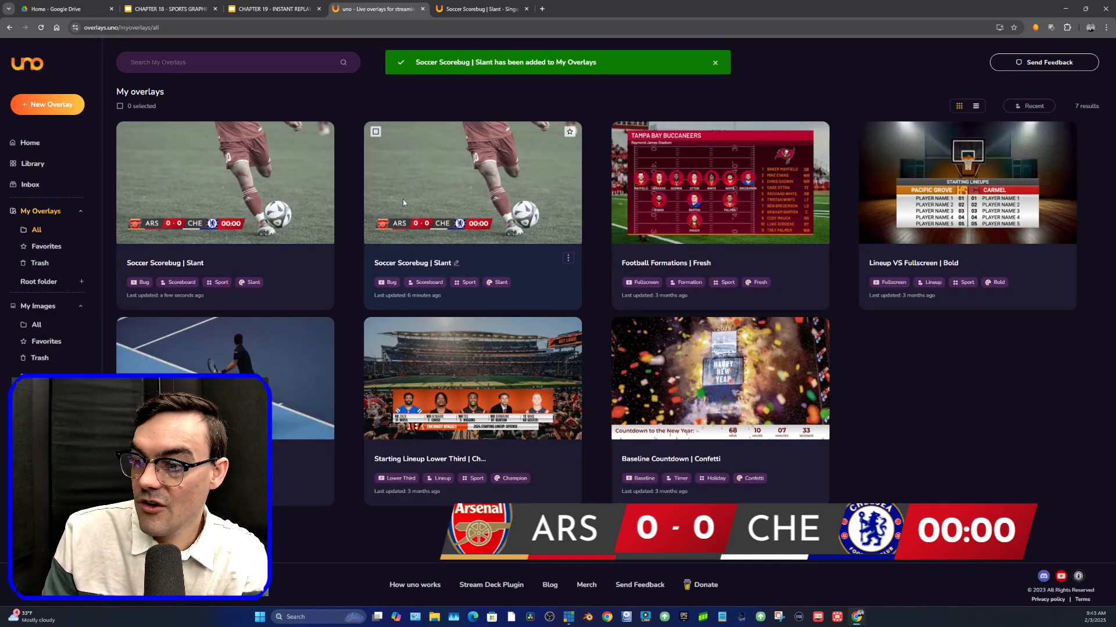
# - Open the control page of the Soccer Scorebug | Slant overlay and copy its output URL
pyautogui.click(403, 200)
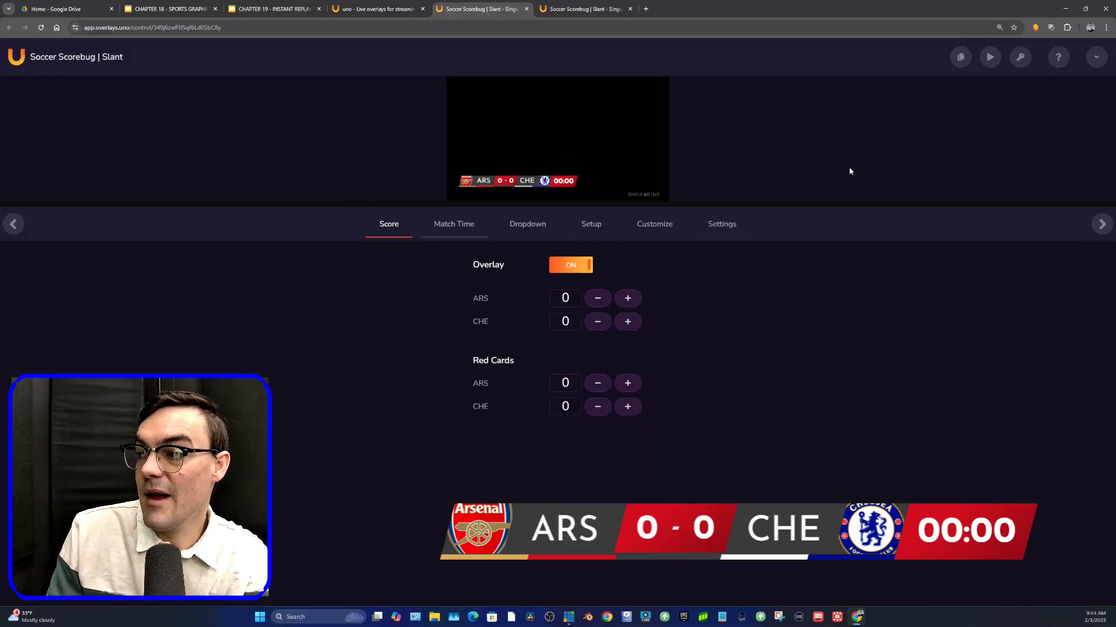
pyautogui.moveTo(962, 59)
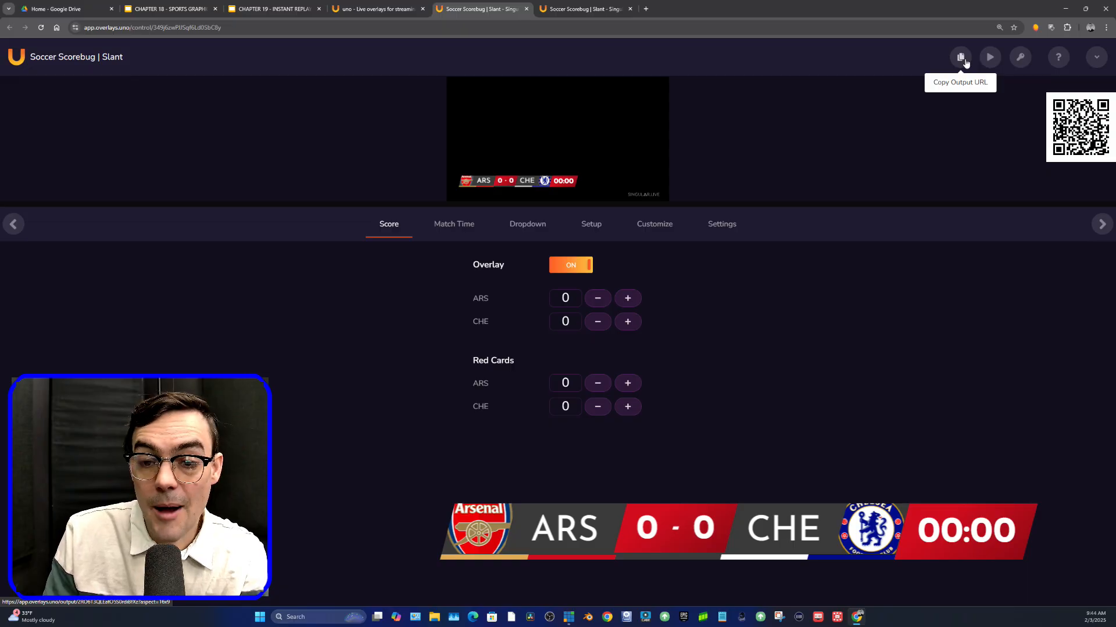
pyautogui.click(964, 60)
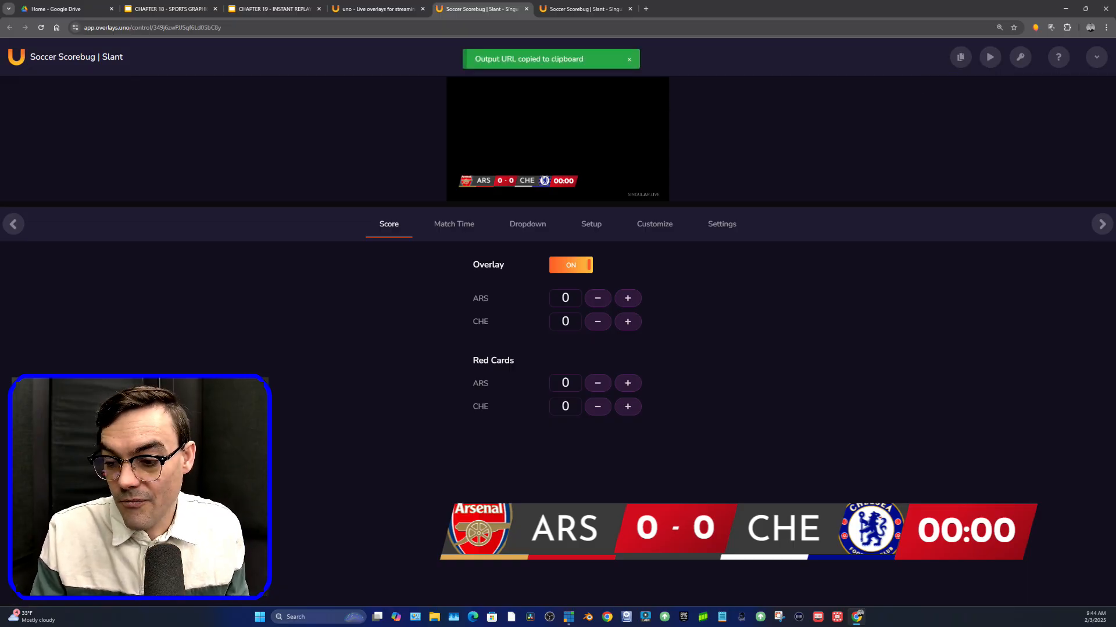
# - Switch to OBS Studio and add a new Browser source to the scene
pyautogui.click(552, 619)
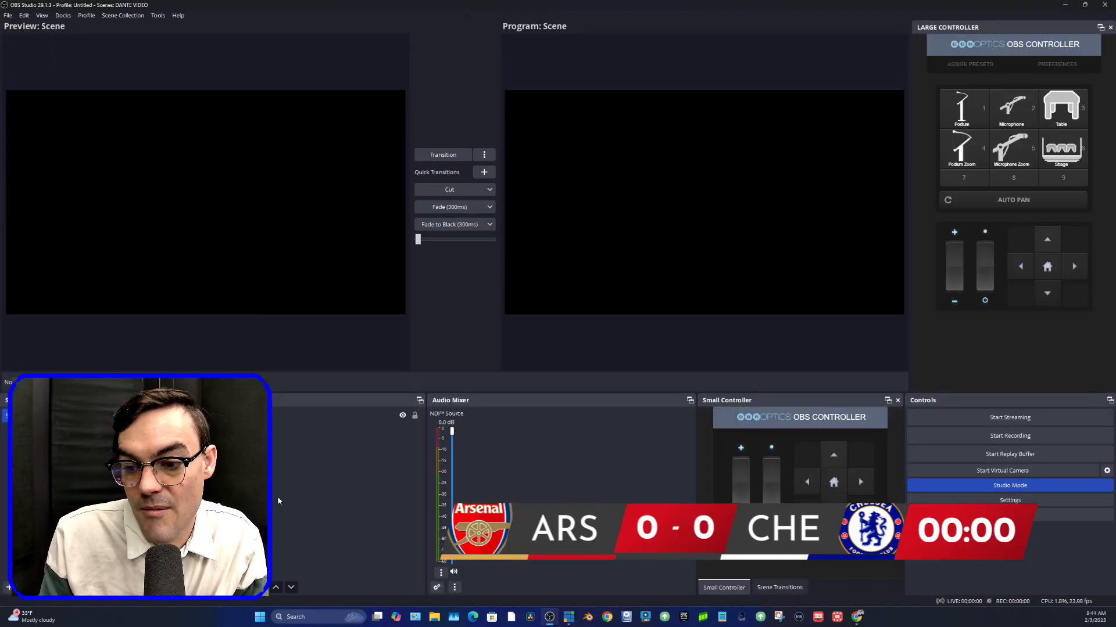
pyautogui.click(230, 587)
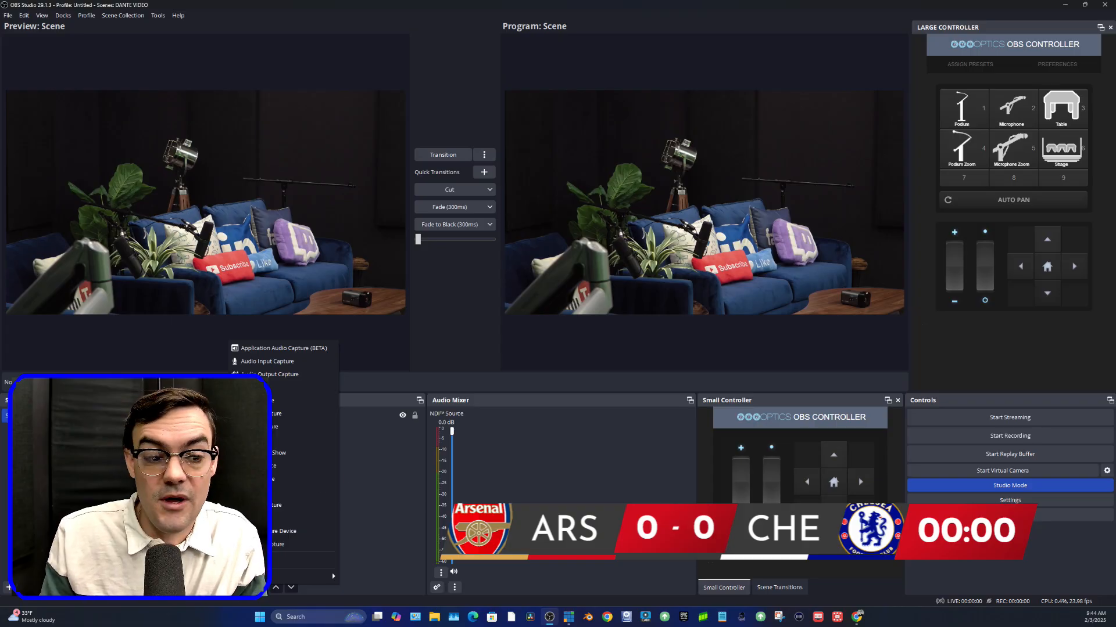
pyautogui.click(568, 617)
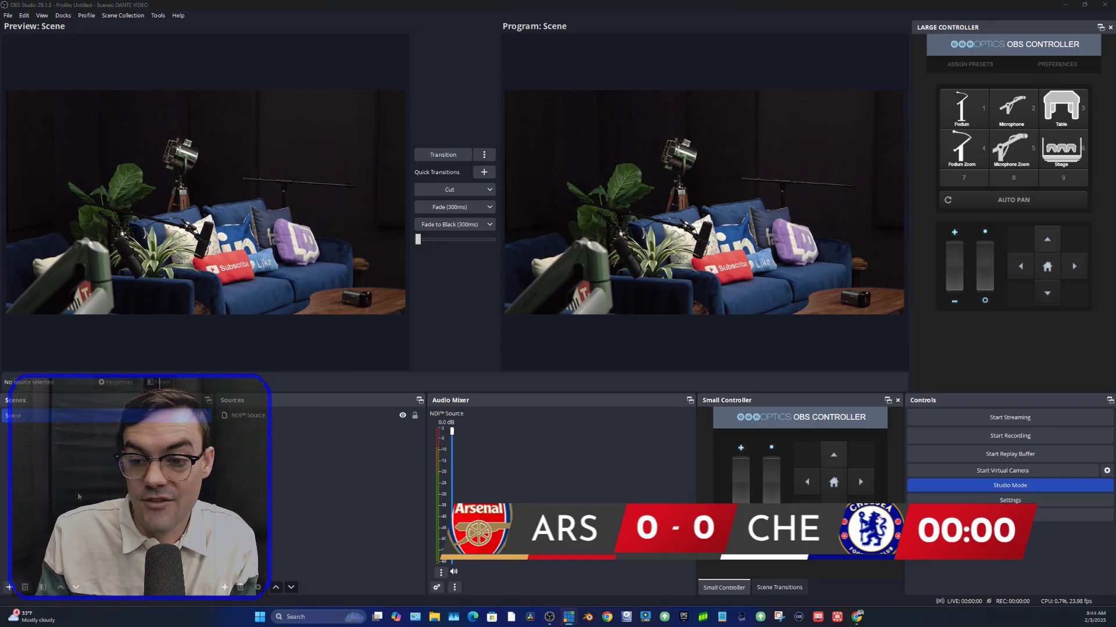
pyautogui.click(224, 588)
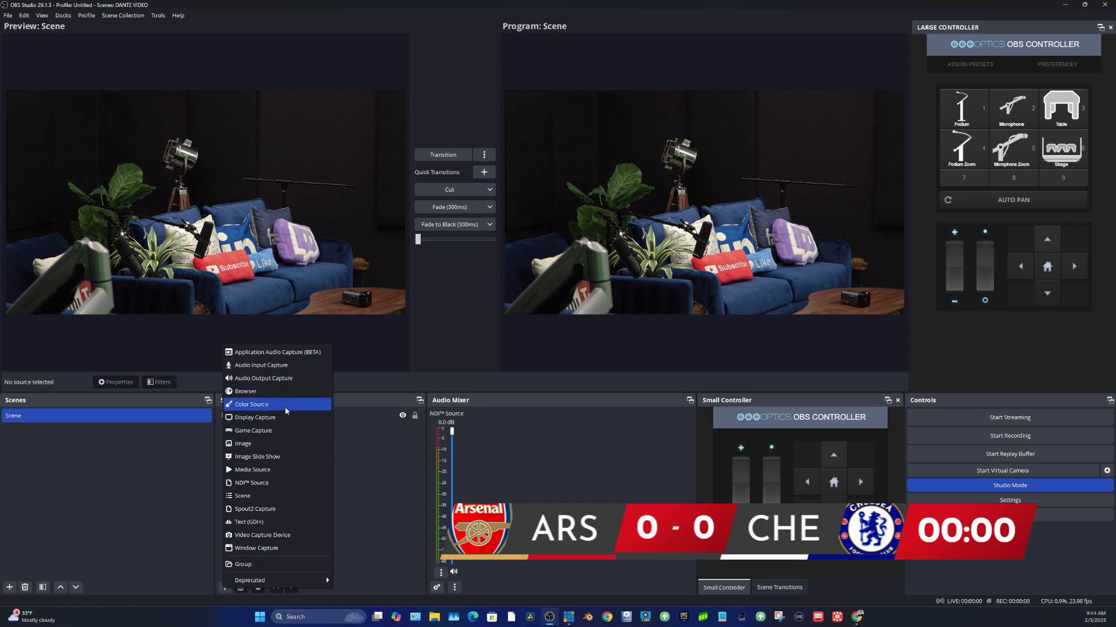
pyautogui.click(285, 391)
pyautogui.click(579, 359)
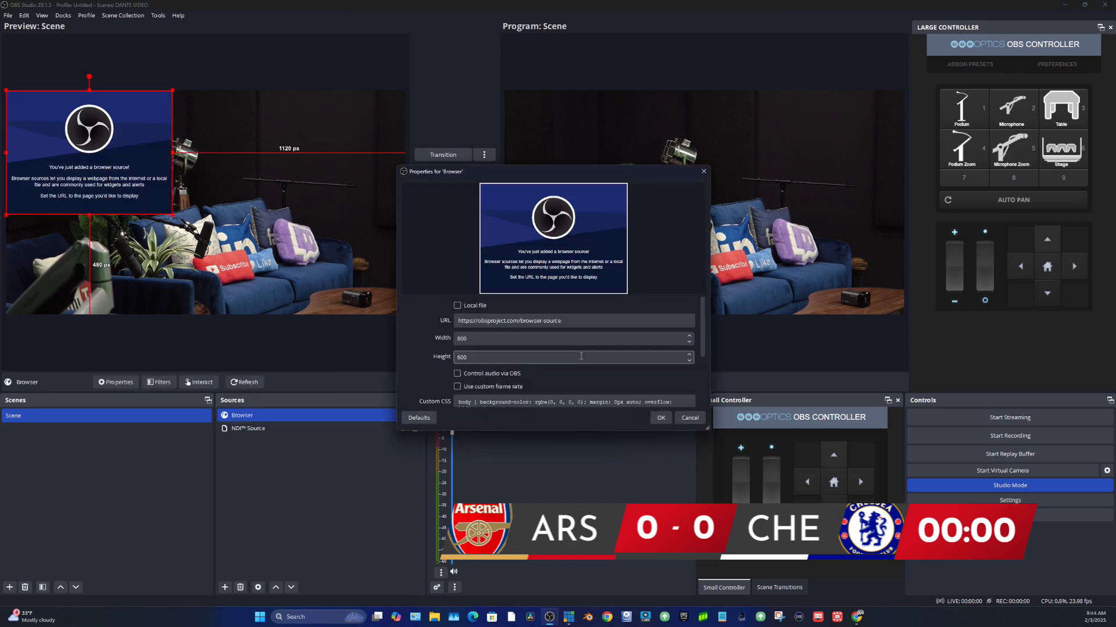
# - Paste the overlay's output URL into the Browser source and set its size to 1920 by 1080
pyautogui.hotkey('ctrl', 'v')
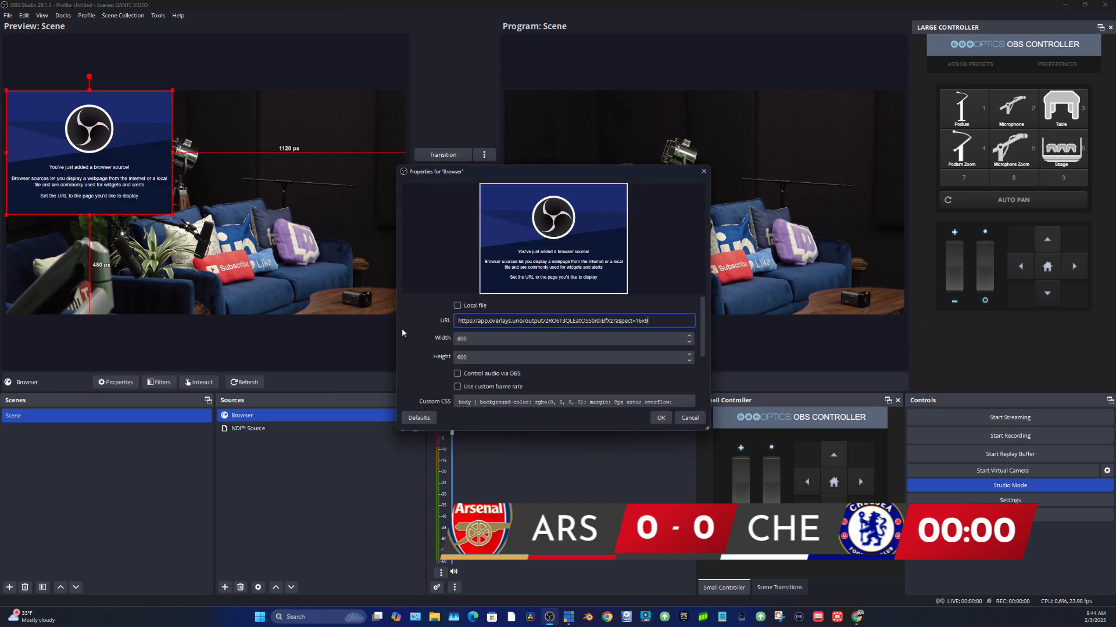
pyautogui.press('Tab')
pyautogui.write('1920')
pyautogui.press('Tab')
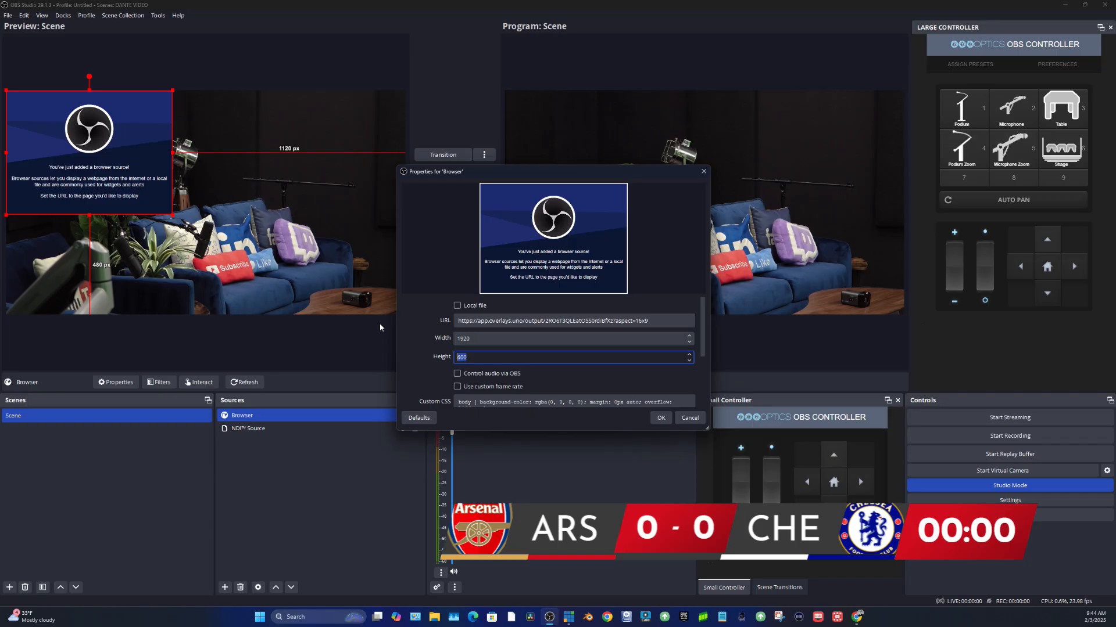
pyautogui.write('1080')
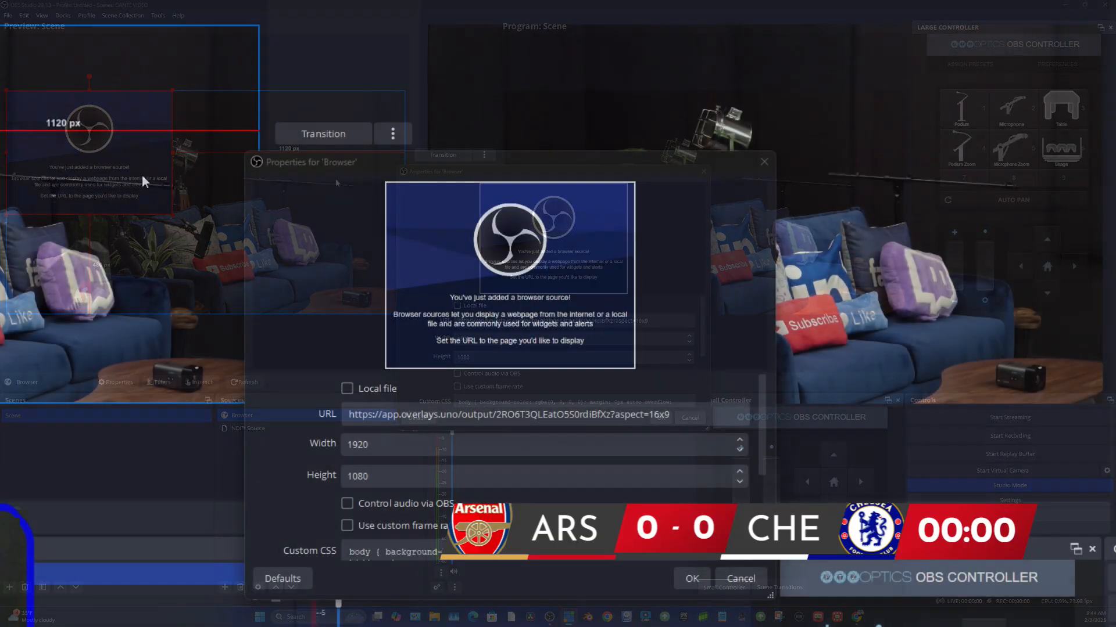
pyautogui.moveTo(401, 172); pyautogui.dragTo(430, 105)
pyautogui.click(722, 511)
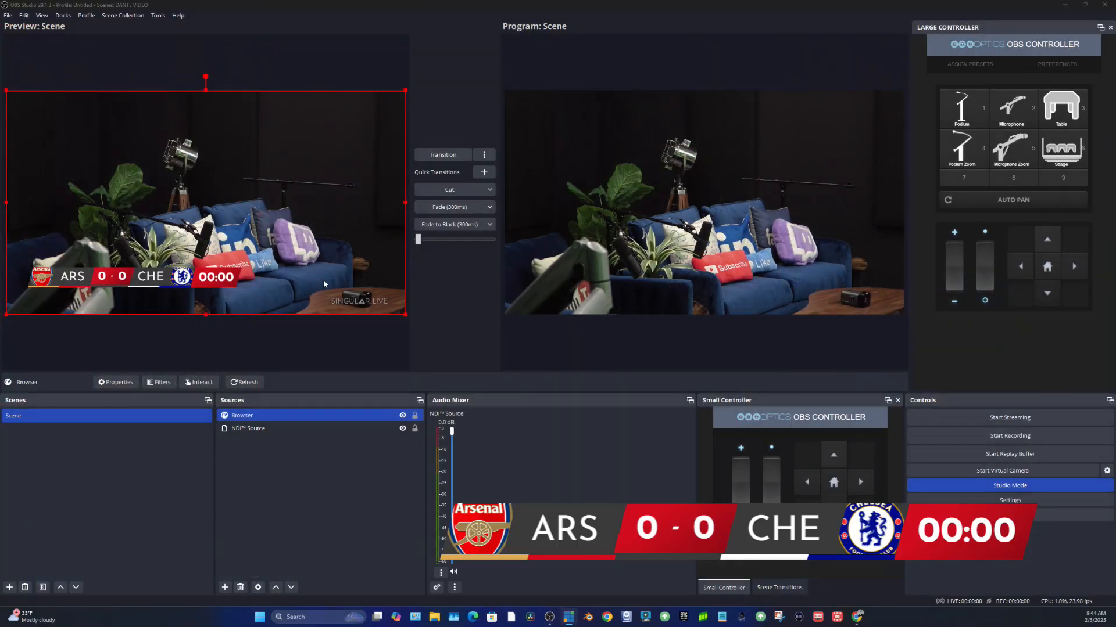
# - Turn off Studio Mode and toggle the Browser source's visibility off and on, leaving it shown
pyautogui.click(1026, 485)
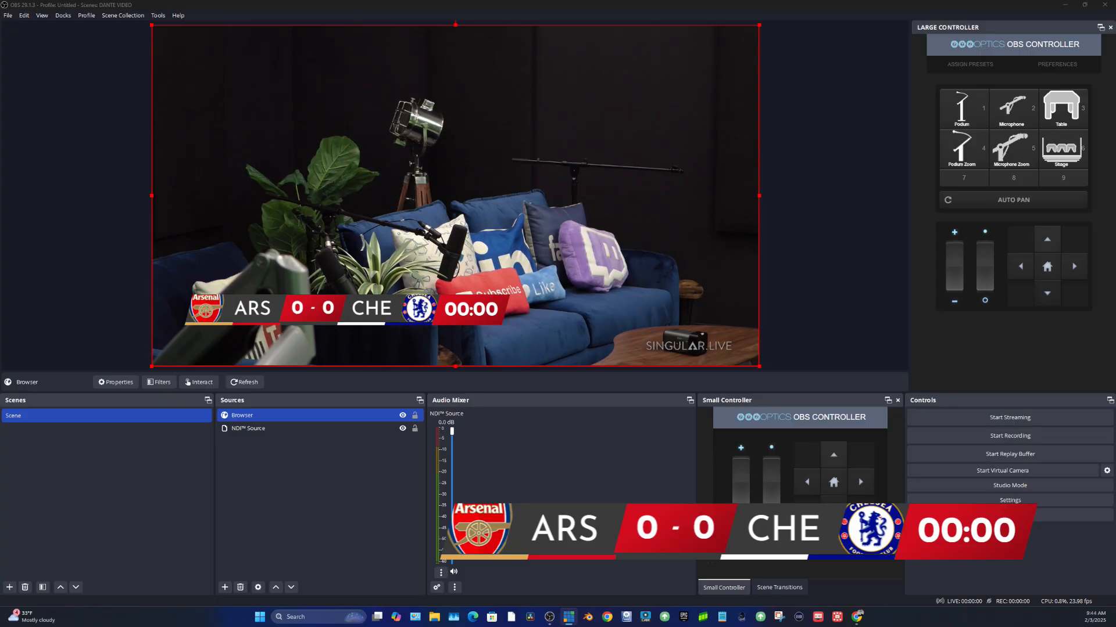
pyautogui.click(402, 415)
pyautogui.click(402, 416)
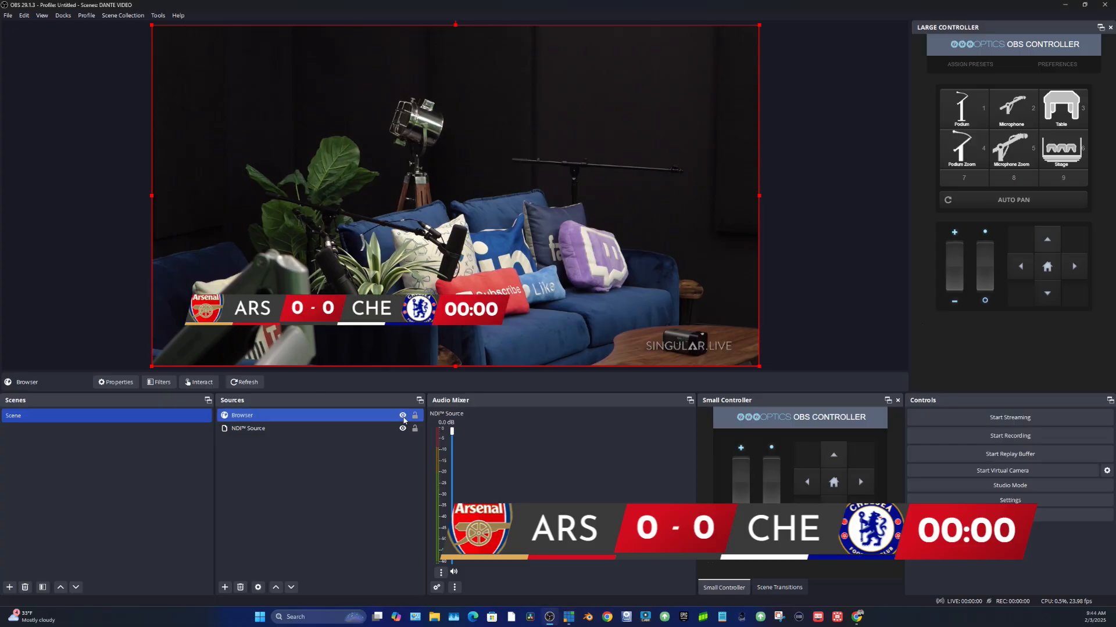
pyautogui.click(402, 416)
pyautogui.click(403, 416)
pyautogui.click(403, 416)
pyautogui.click(402, 416)
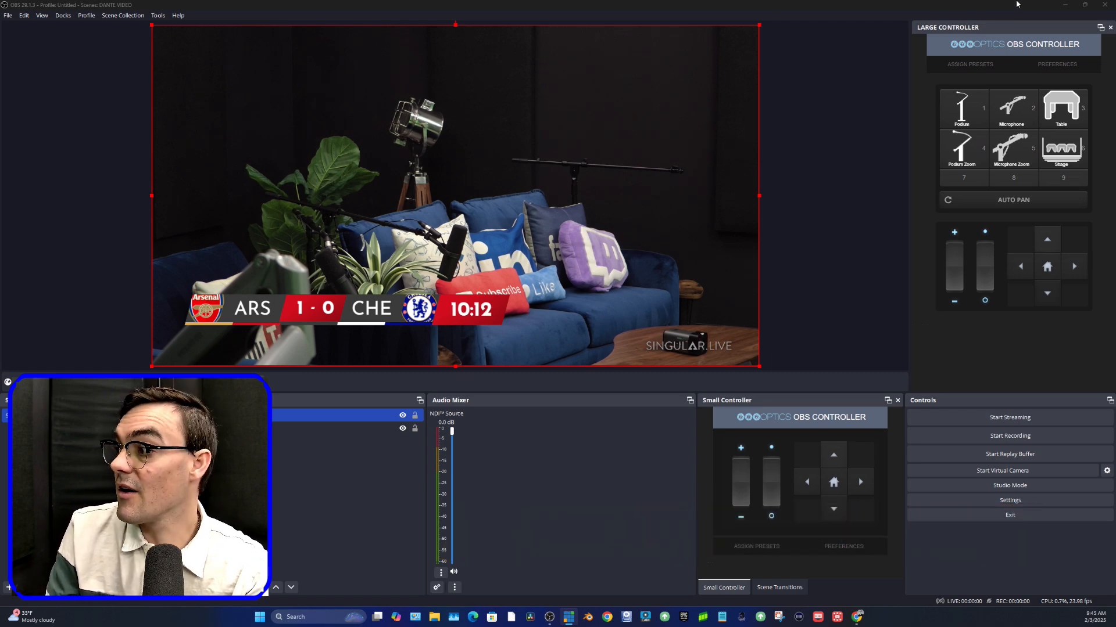
# - Return to the browser, check the overlays.uno address on My Overlays, and view the Soccer Scorebug | Slant control page
pyautogui.click(1065, 4)
pyautogui.click(378, 9)
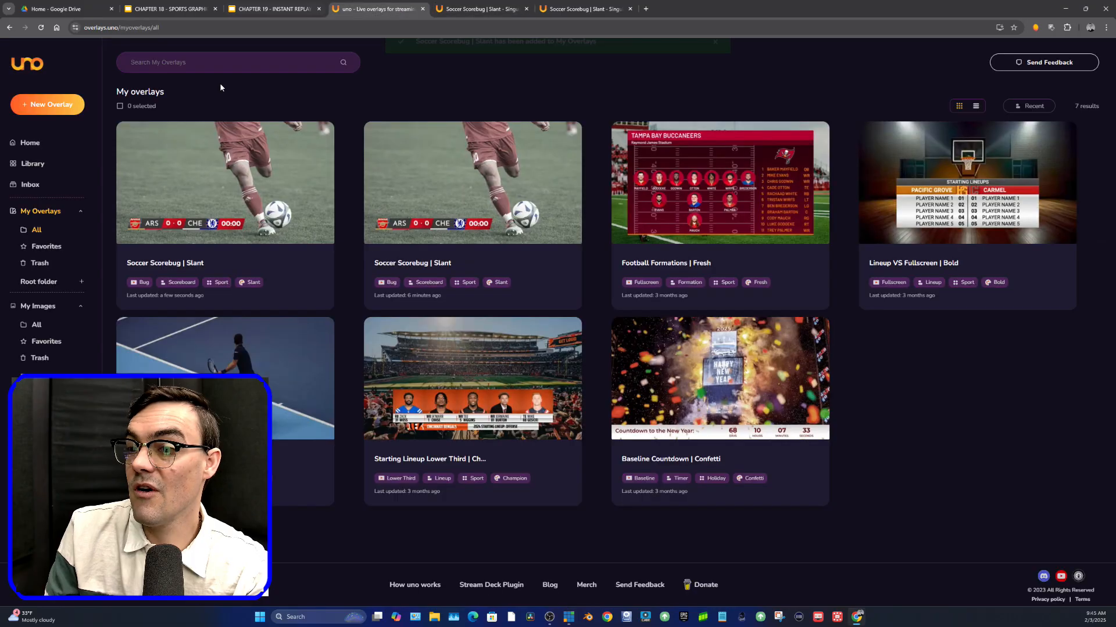
pyautogui.doubleClick(103, 28)
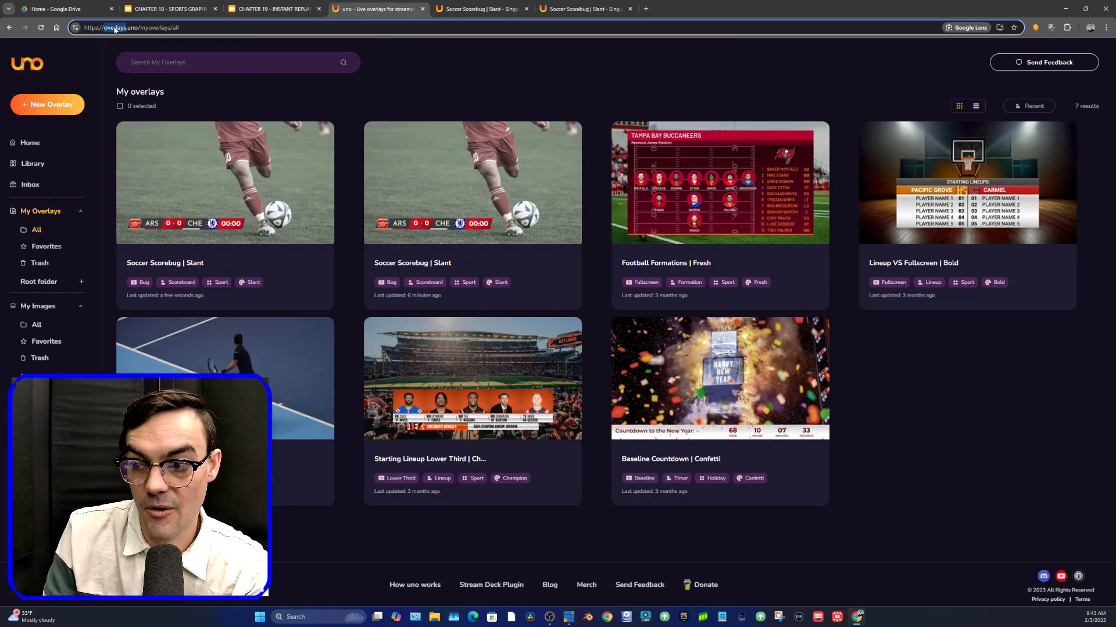
pyautogui.click(114, 27)
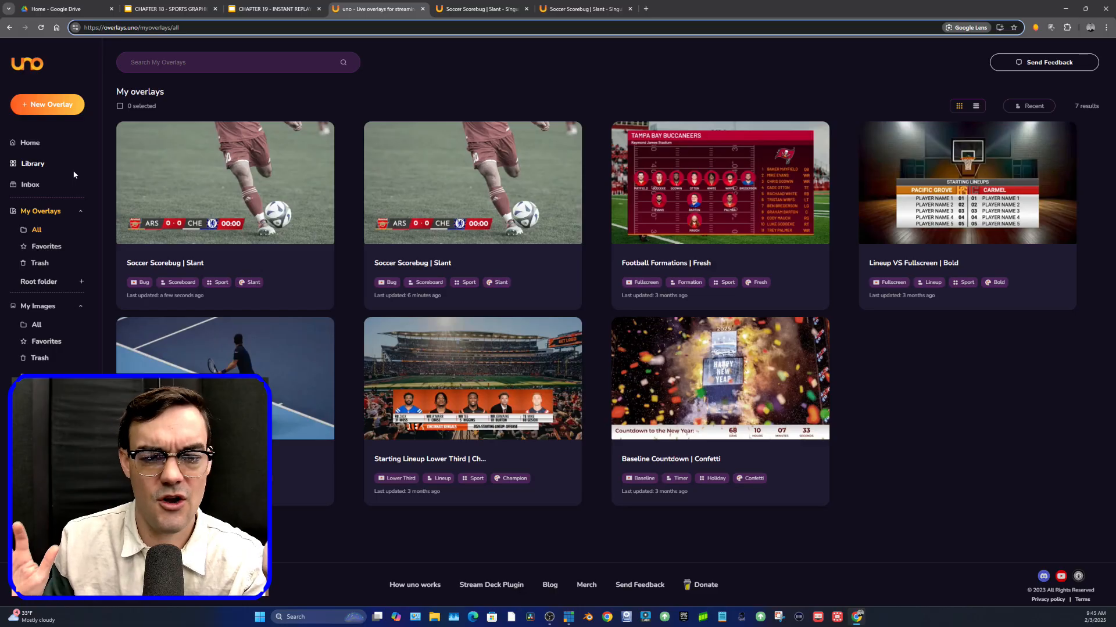
pyautogui.click(474, 3)
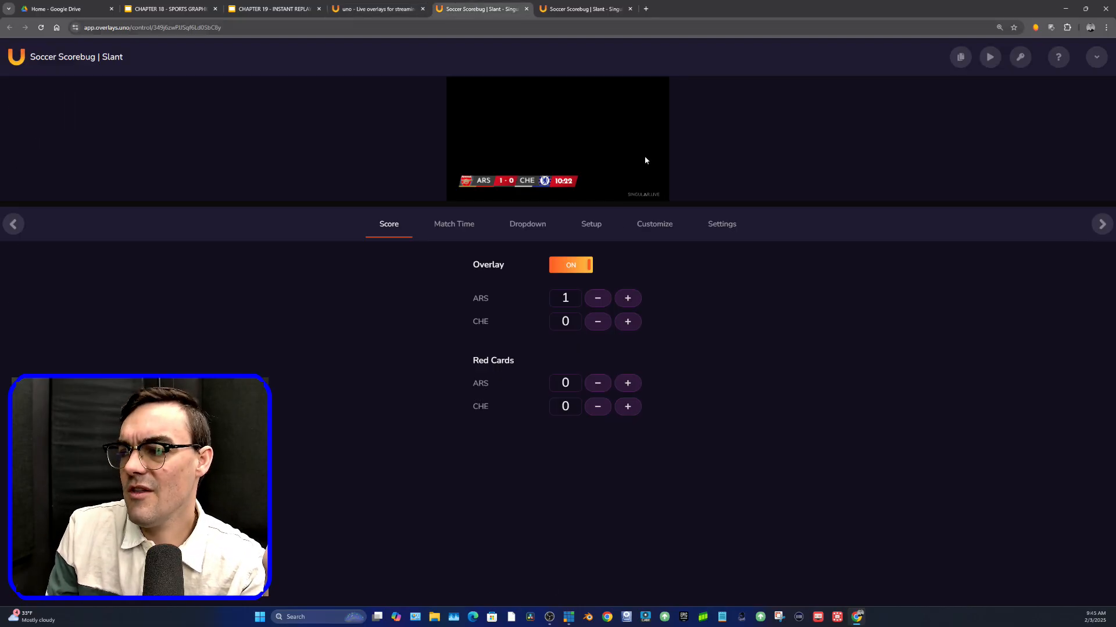
# - Review the scorebug's Match Time and Dropdown control settings
pyautogui.click(960, 58)
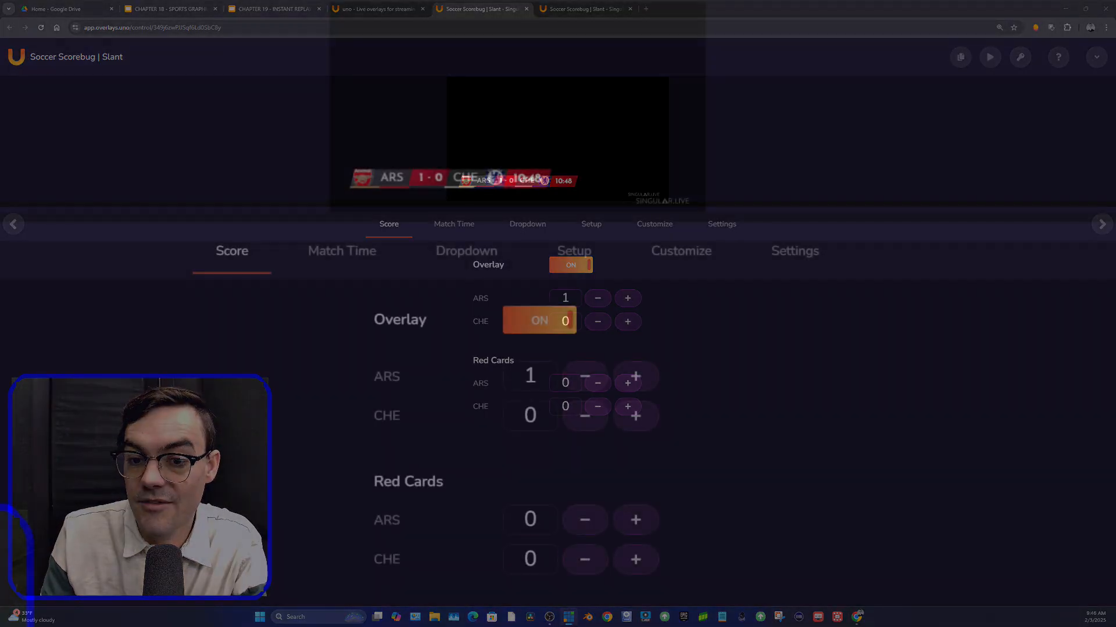
pyautogui.click(378, 264)
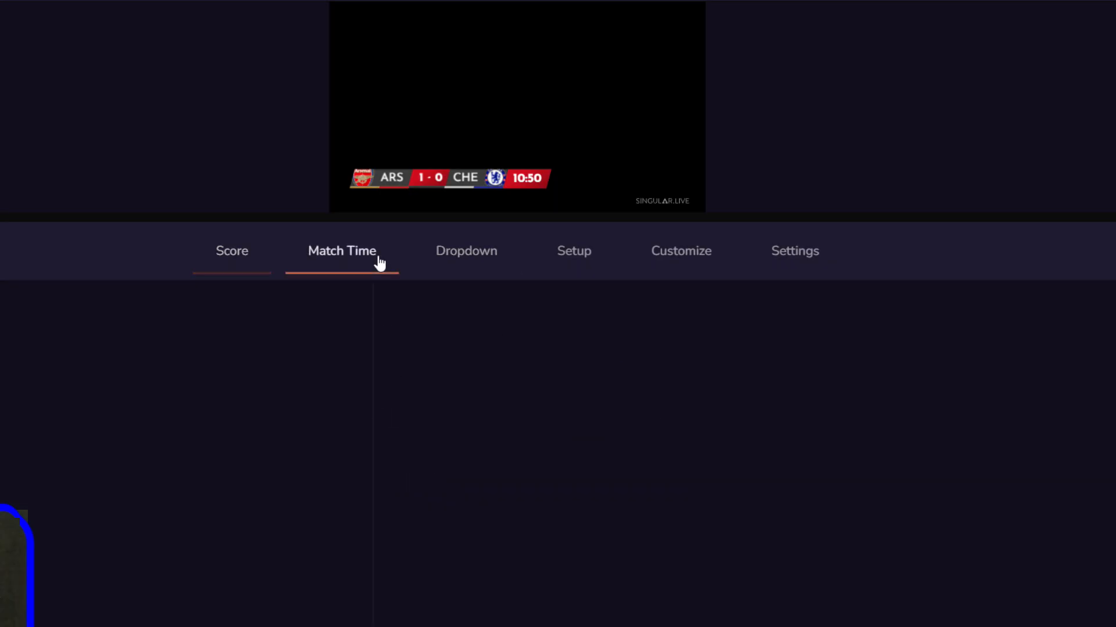
pyautogui.click(463, 263)
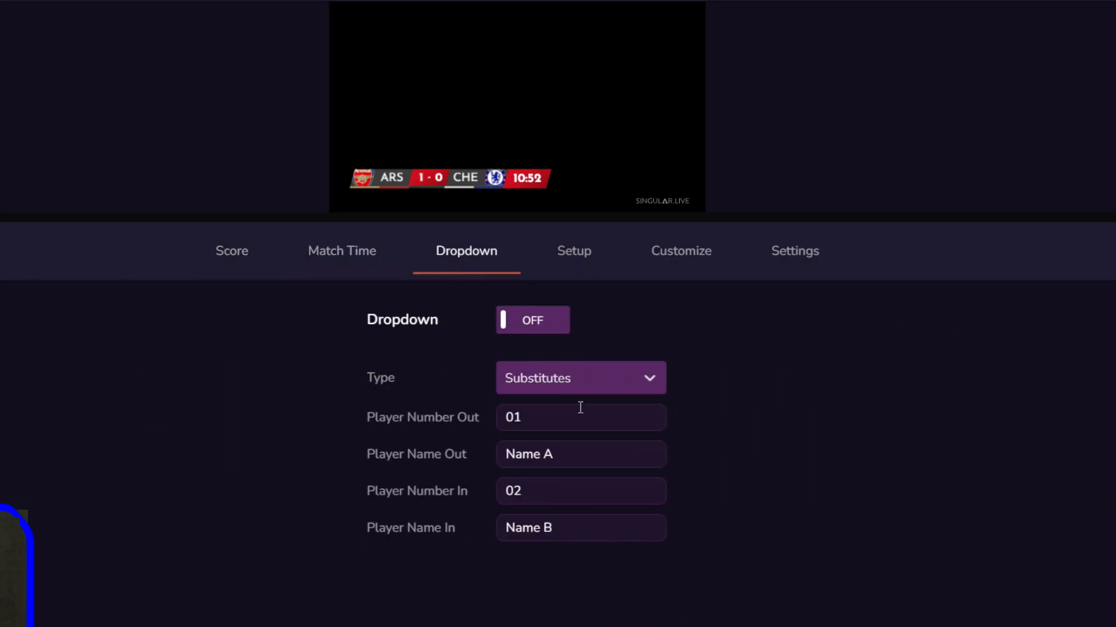
# - In the scorebug's setup, rename the home team to TH and the away team to AS
pyautogui.click(569, 262)
pyautogui.moveTo(485, 381); pyautogui.dragTo(368, 376)
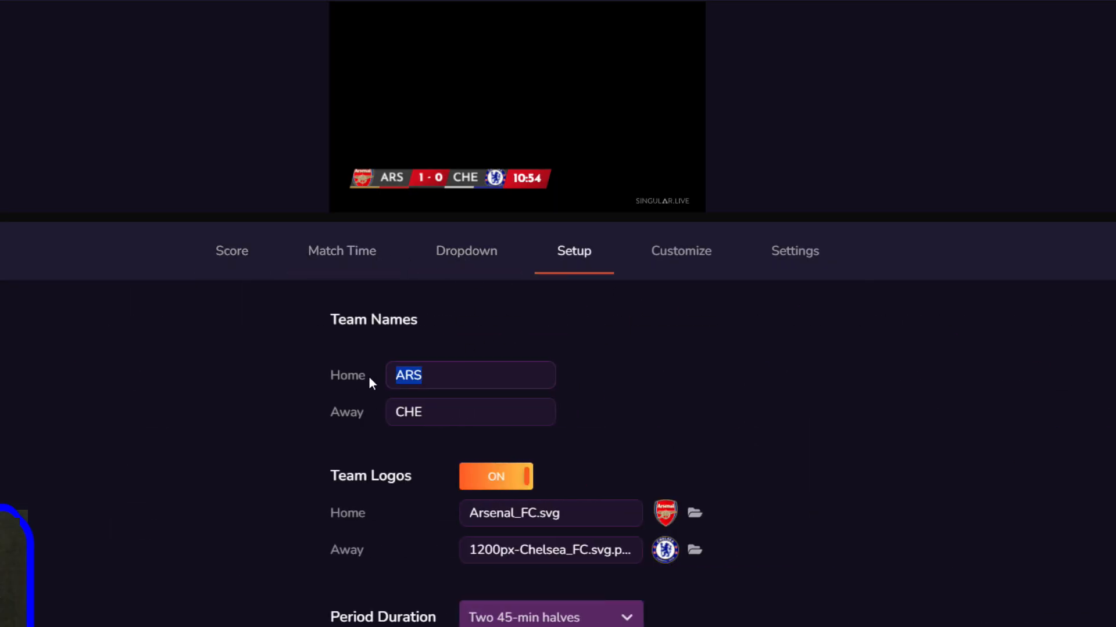
pyautogui.write('TH')
pyautogui.doubleClick(481, 416)
pyautogui.write('AS')
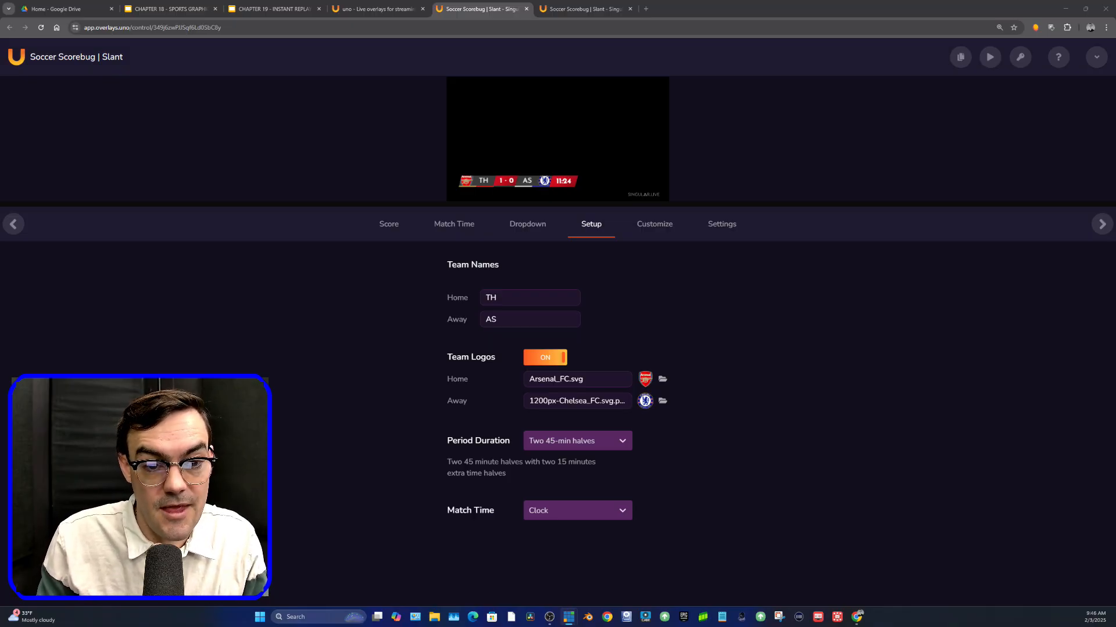
# - Switch to vMix, compare the lineup designs among the GT ScoreBoard titles, and add Scoreboard 3- Lineup 11 as an input
pyautogui.moveTo(0, 70); pyautogui.dragTo(529, 135)
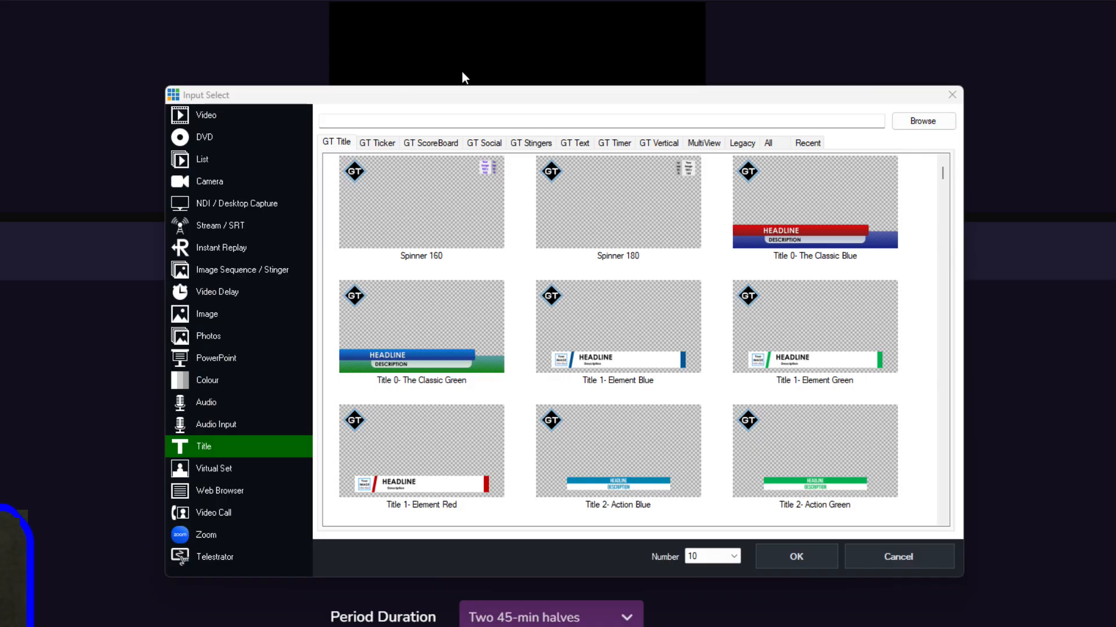
pyautogui.click(414, 146)
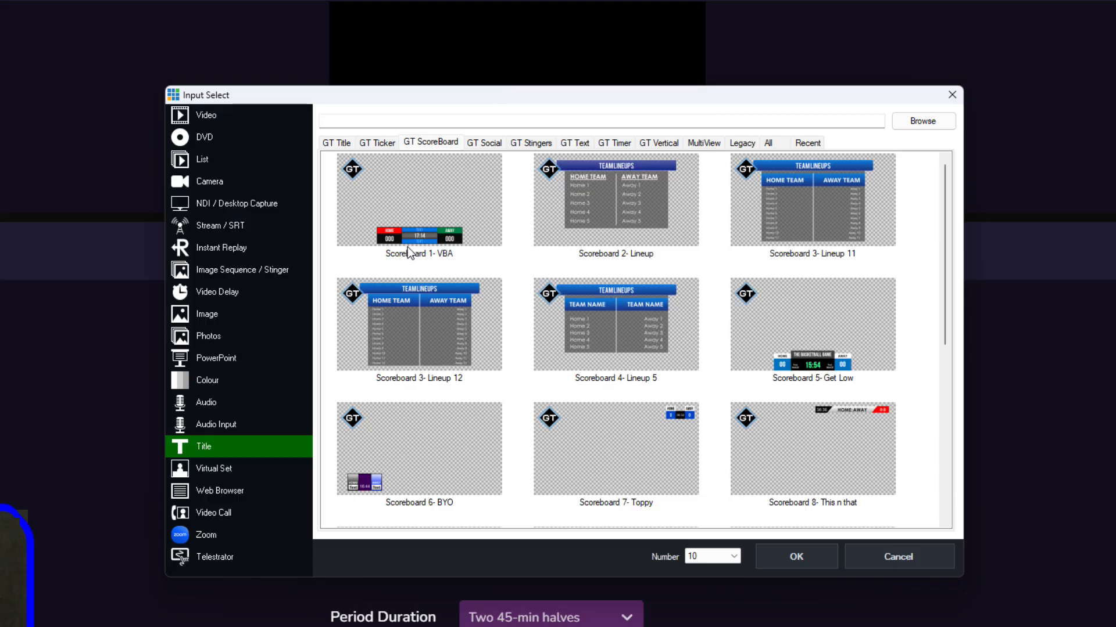
pyautogui.click(619, 220)
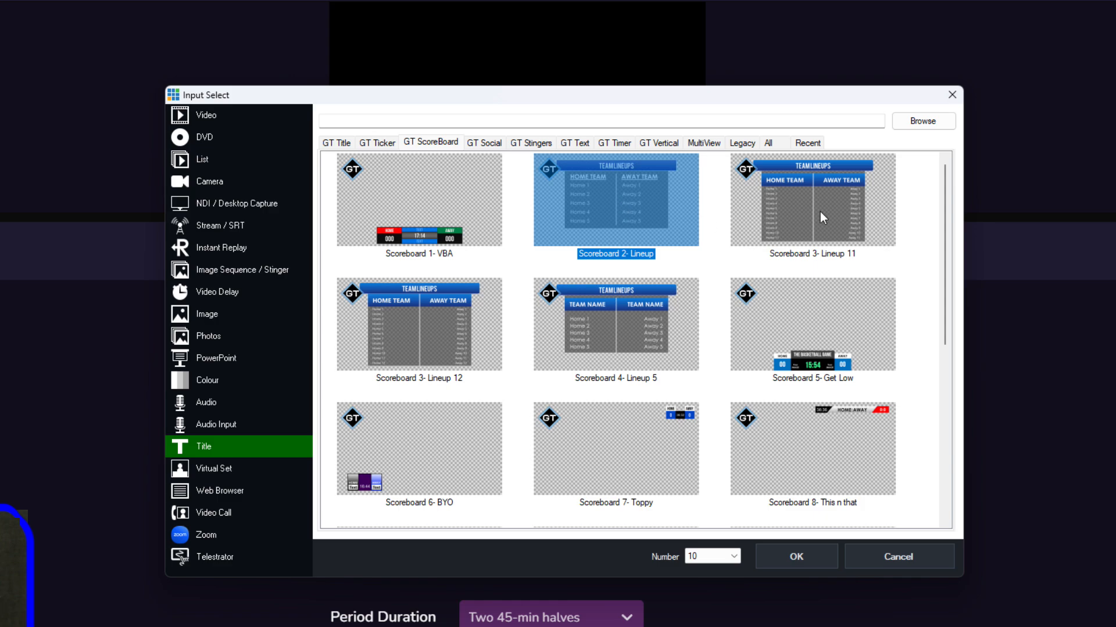
pyautogui.click(820, 211)
pyautogui.click(597, 221)
pyautogui.click(793, 218)
pyautogui.click(630, 211)
pyautogui.click(604, 317)
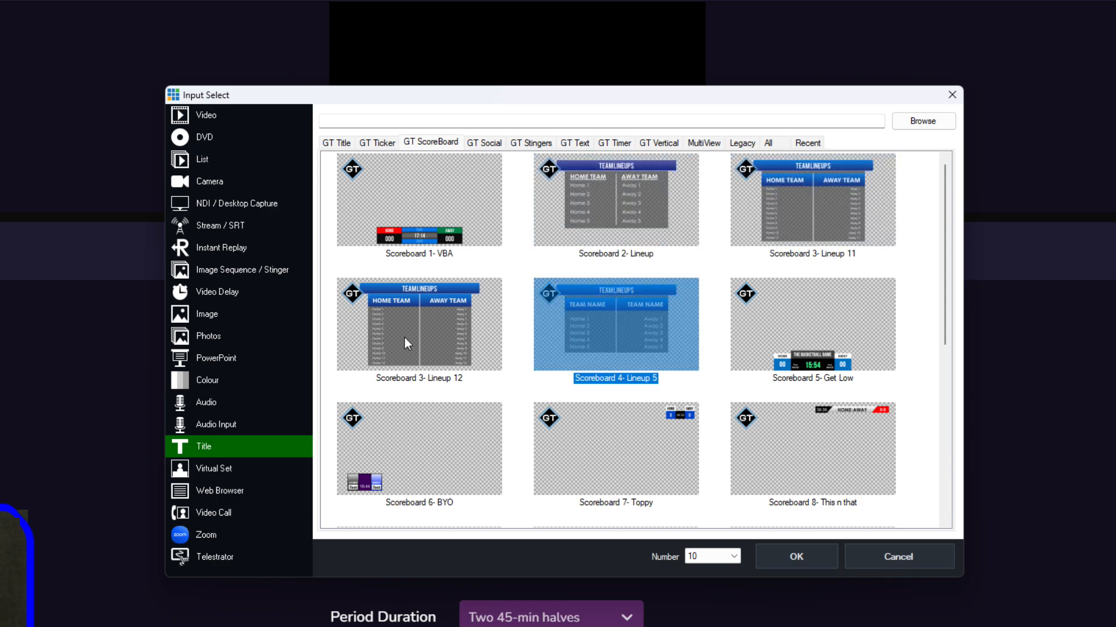
pyautogui.click(404, 337)
pyautogui.click(780, 207)
pyautogui.doubleClick(780, 207)
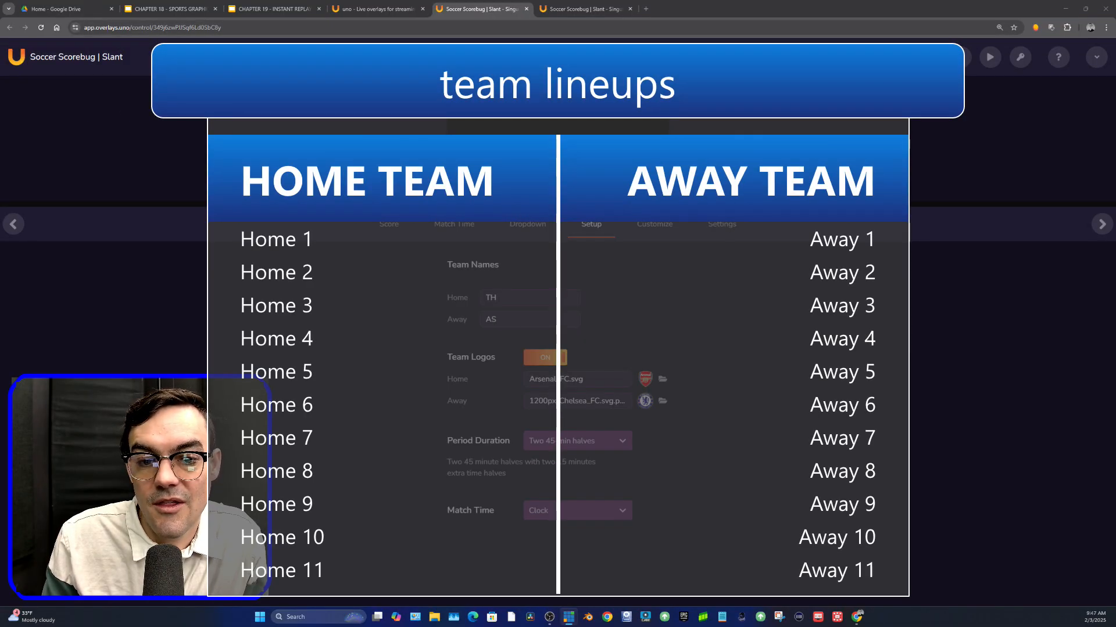
# - Set the lineup title's heading text to "2025 GAME TODAY" and close the title editor
pyautogui.moveTo(0, 211); pyautogui.dragTo(953, 199)
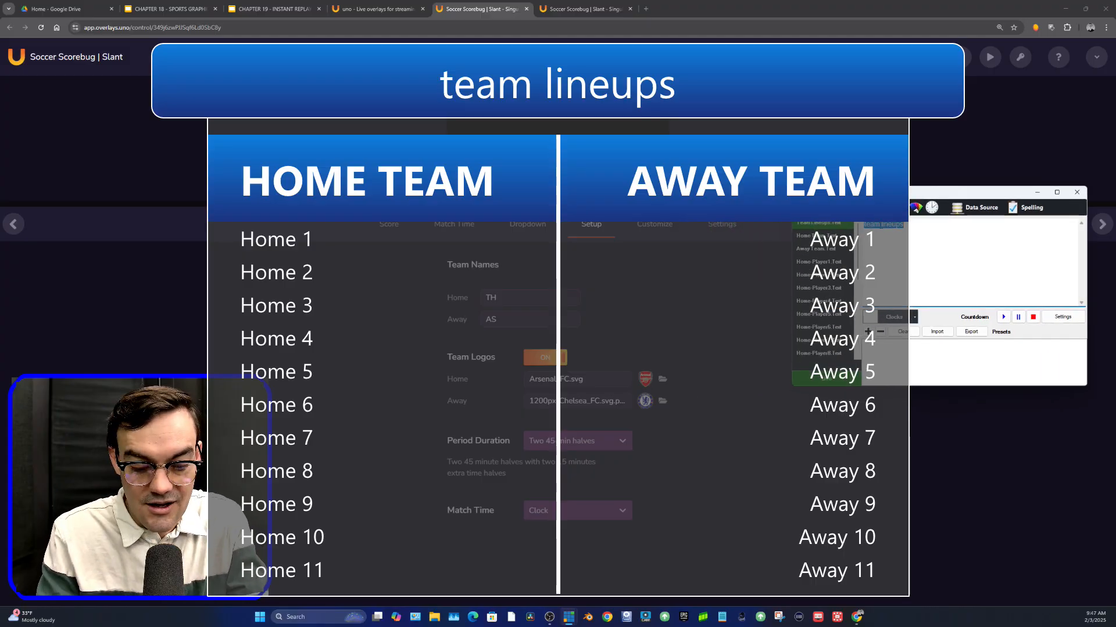
pyautogui.write('2025 GAME')
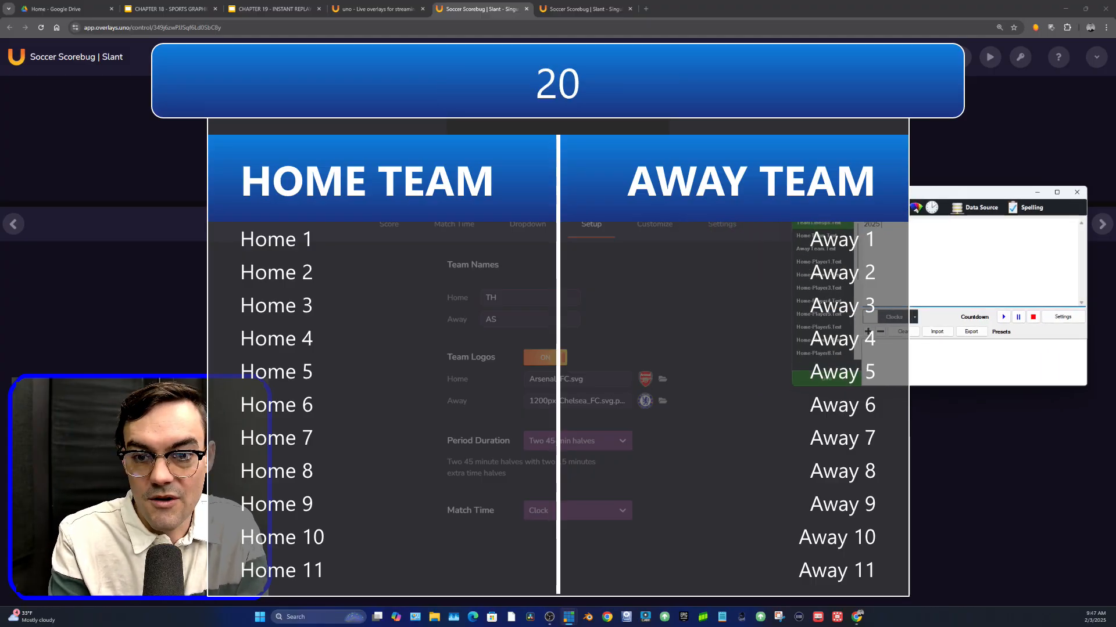
pyautogui.write(' TODAY')
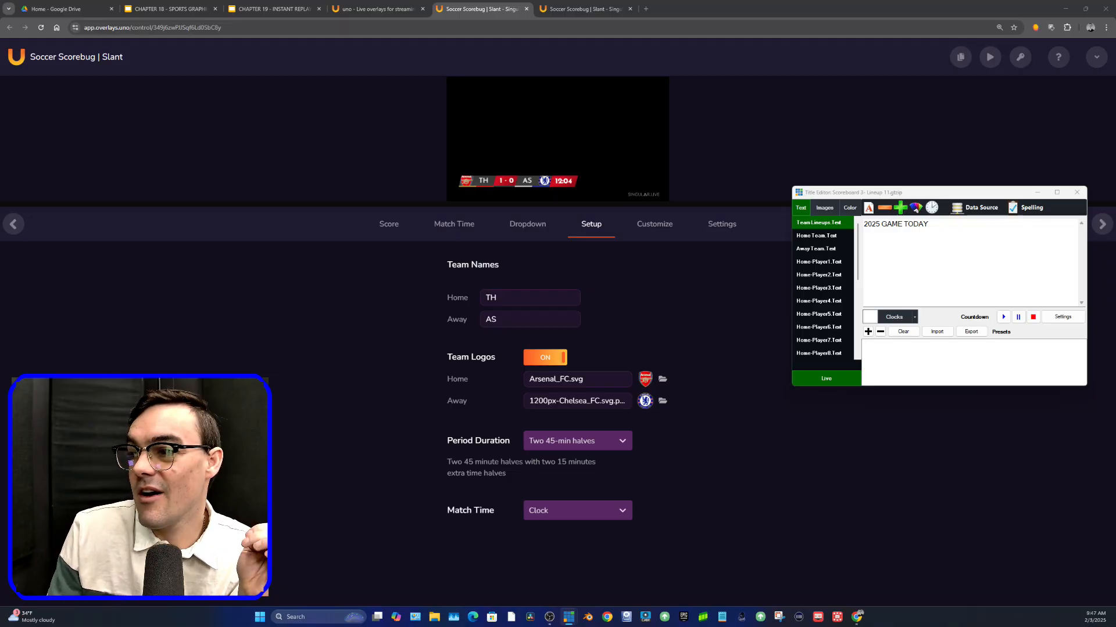
pyautogui.click(1075, 194)
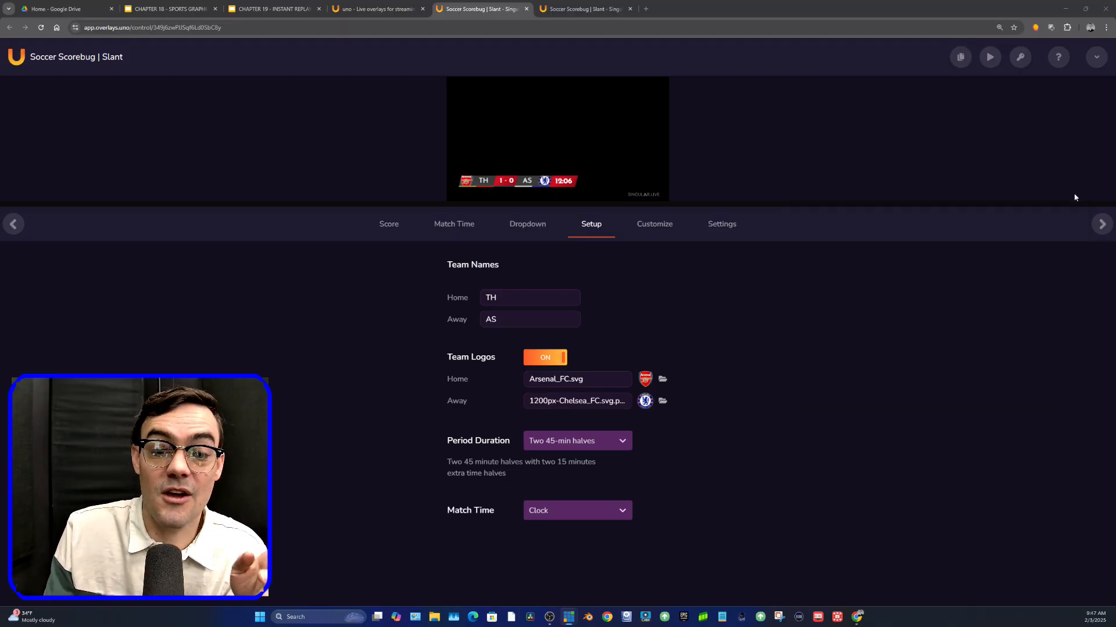